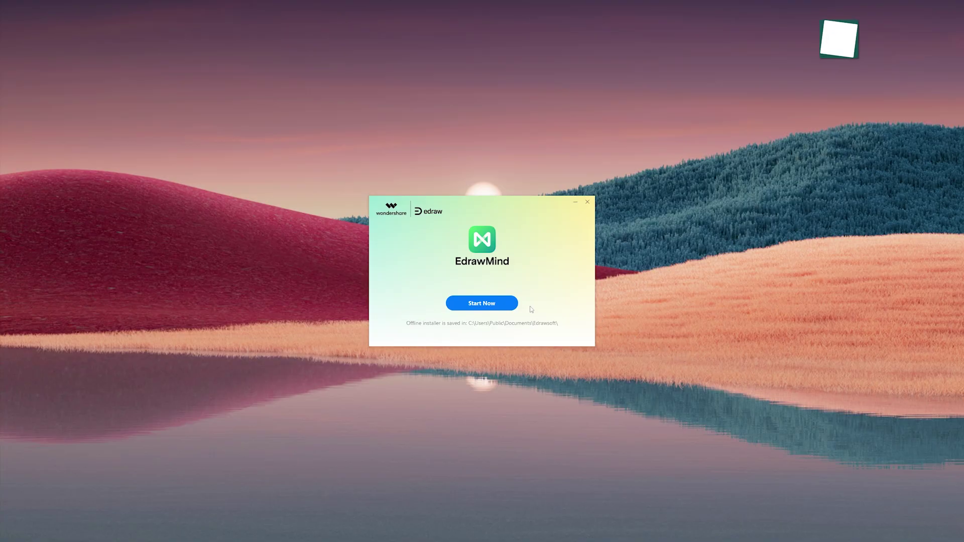
Launch EdrawMind from the finished installer to reach the Workbench with templates and recent documents
{"action": "left_click", "coordinate": [502, 305]}
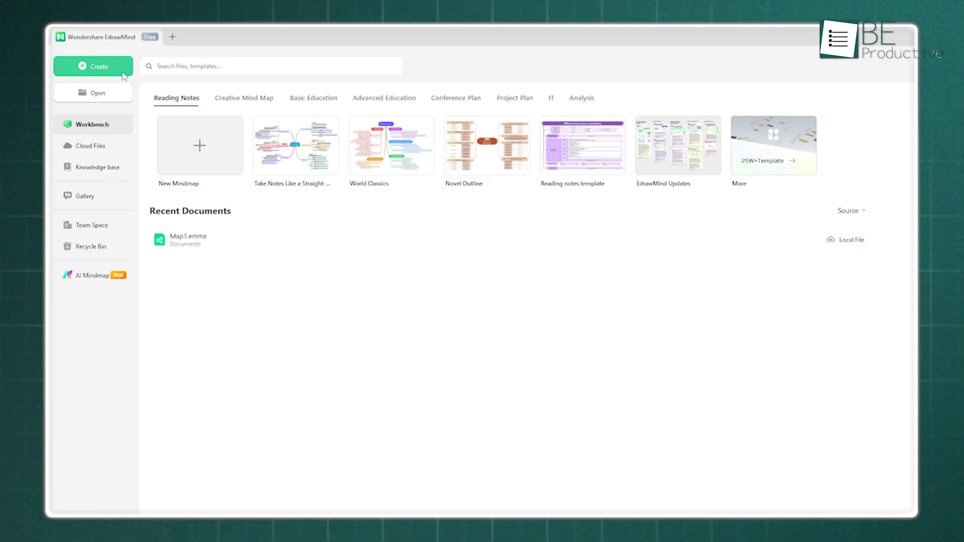
Create a blank mind map, Map2, and briefly switch it to Outline view and back
{"action": "left_click", "coordinate": [123, 74]}
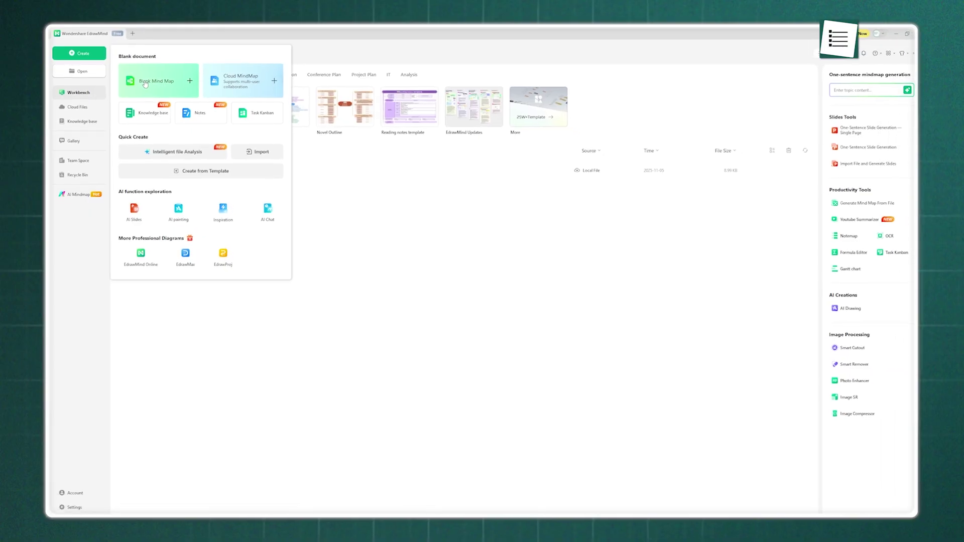
{"action": "left_click", "coordinate": [151, 86]}
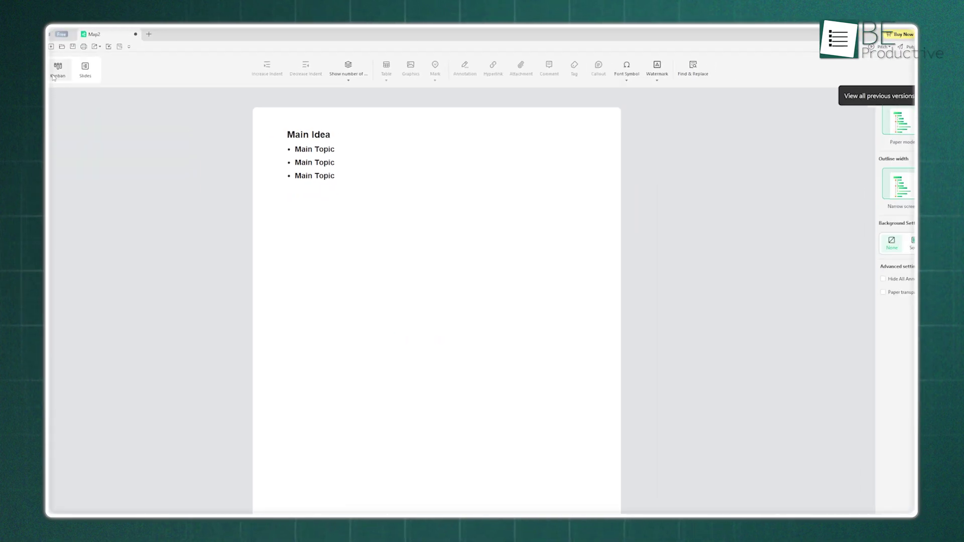
{"action": "left_click", "coordinate": [109, 71]}
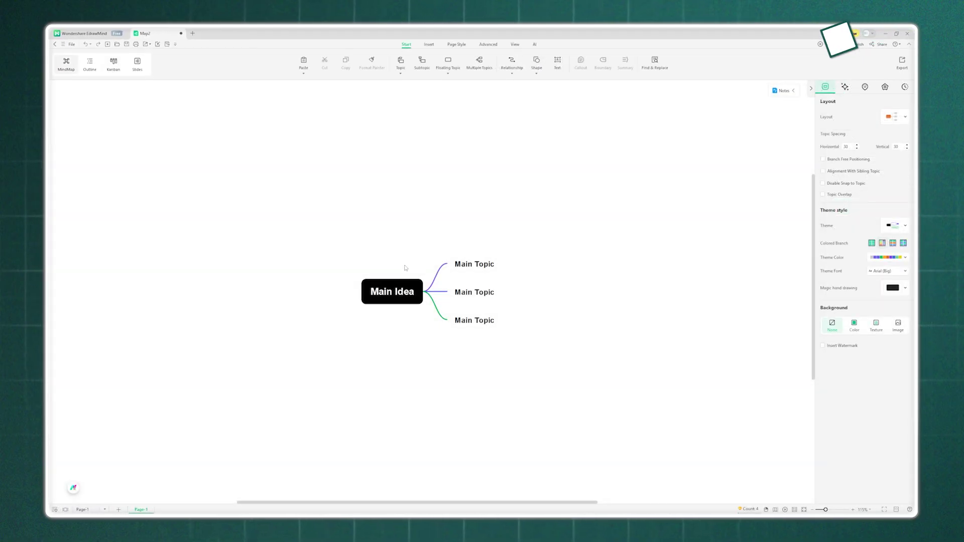
Rename the central topic 'Digital Marketing', review the Seo, Content Marketing and PPC branches, and add a floating topic
{"action": "double_click", "coordinate": [397, 291]}
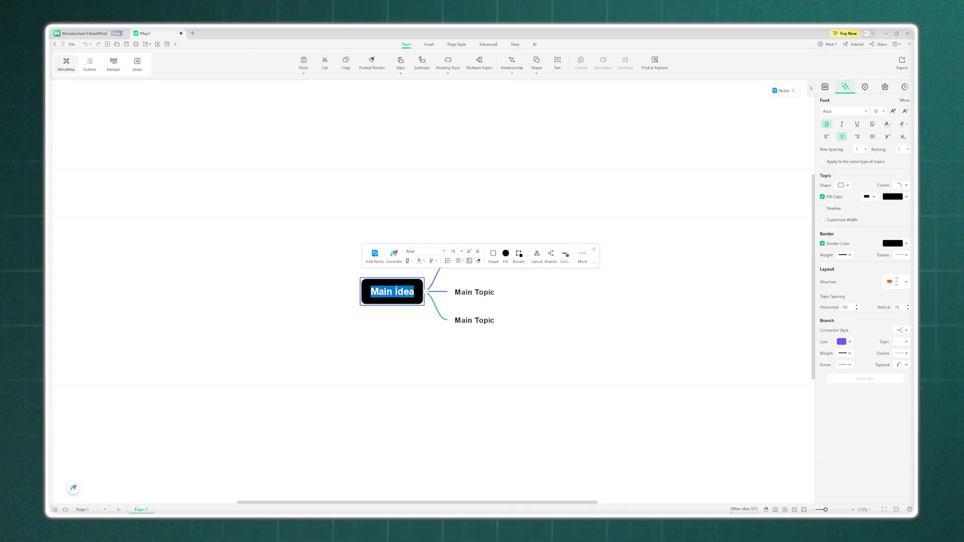
{"action": "type", "text": "Digital Marketing"}
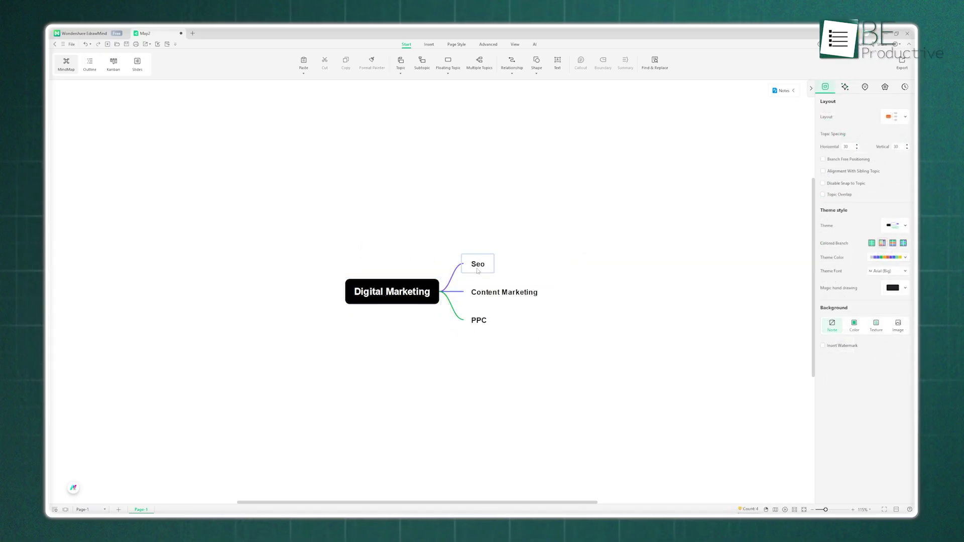
{"action": "left_click", "coordinate": [478, 271]}
{"action": "left_click", "coordinate": [493, 296]}
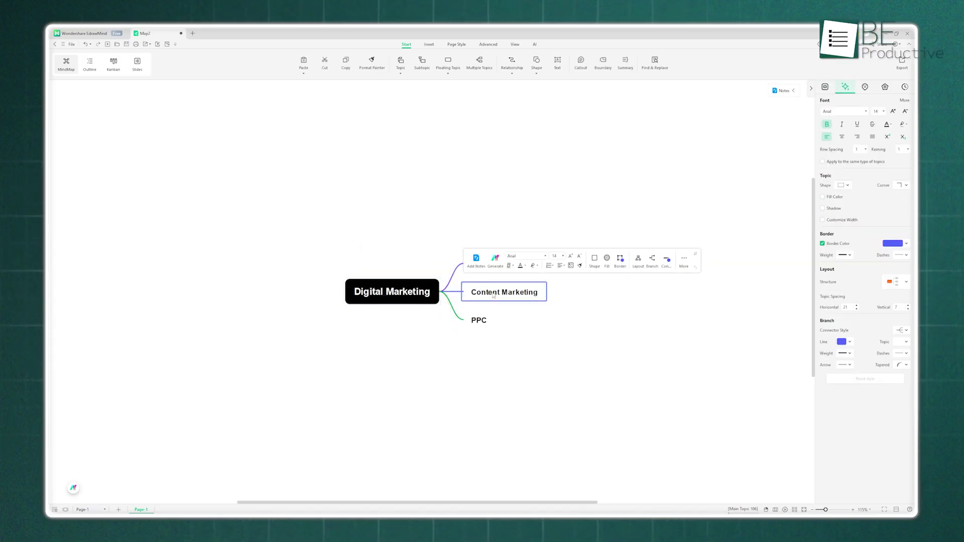
{"action": "left_click", "coordinate": [487, 323]}
{"action": "left_click", "coordinate": [521, 359]}
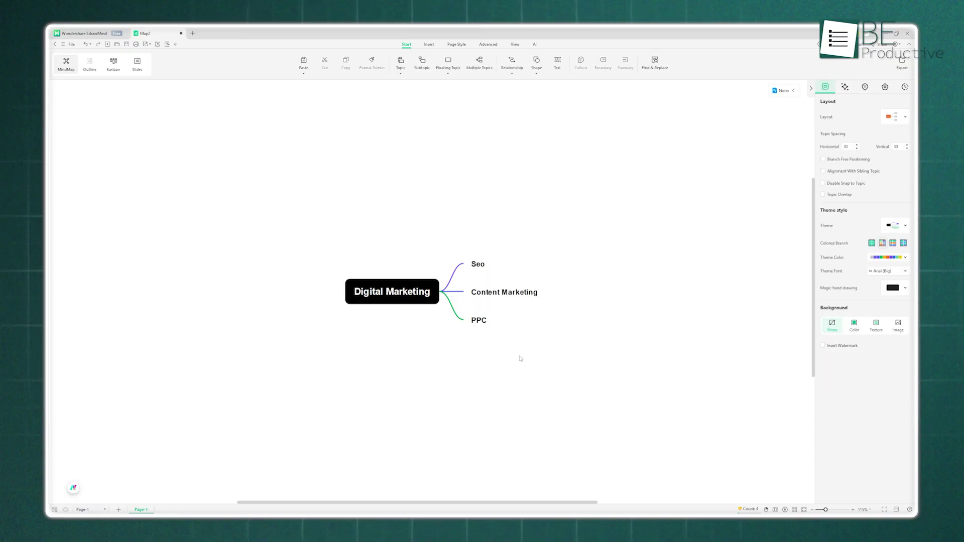
{"action": "left_click", "coordinate": [503, 169]}
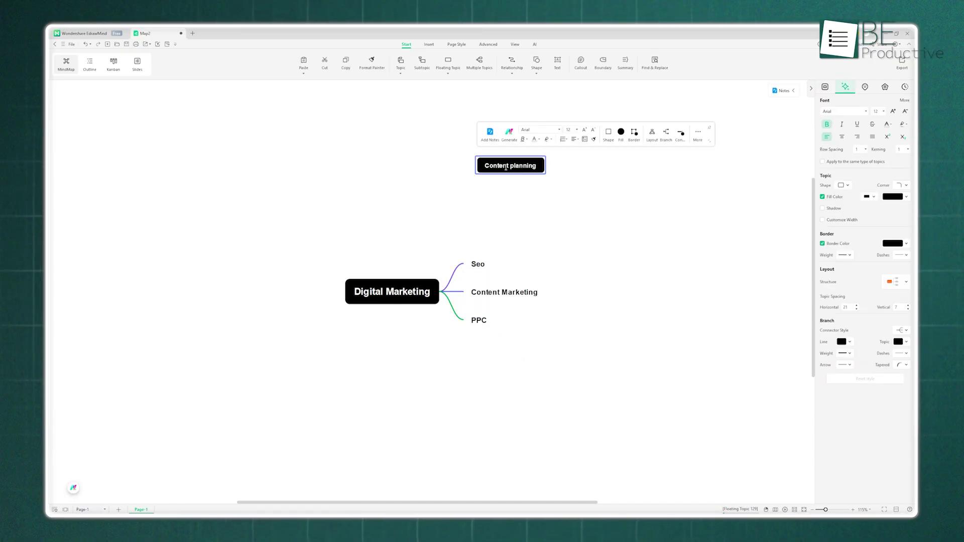
{"action": "left_click", "coordinate": [484, 89]}
Add Shooting, scripting and shotlist branches via Multiple Topics, then start a relationship from Content planning
{"action": "left_click", "coordinate": [481, 64]}
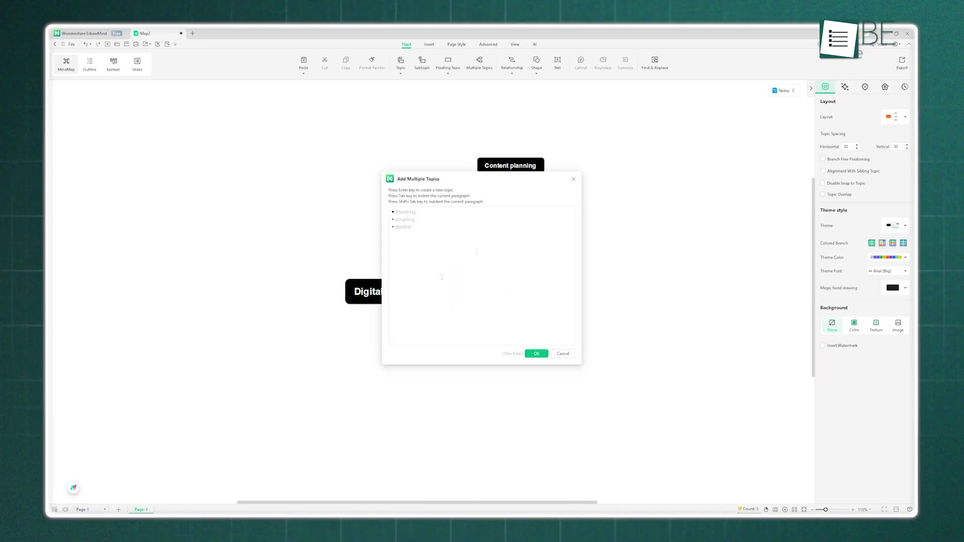
{"action": "left_click", "coordinate": [536, 354]}
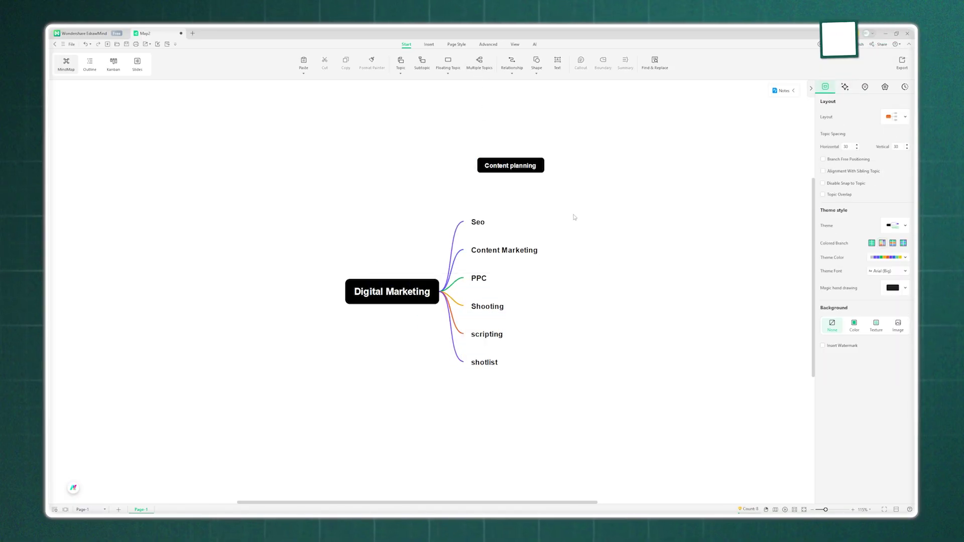
{"action": "left_click", "coordinate": [520, 170]}
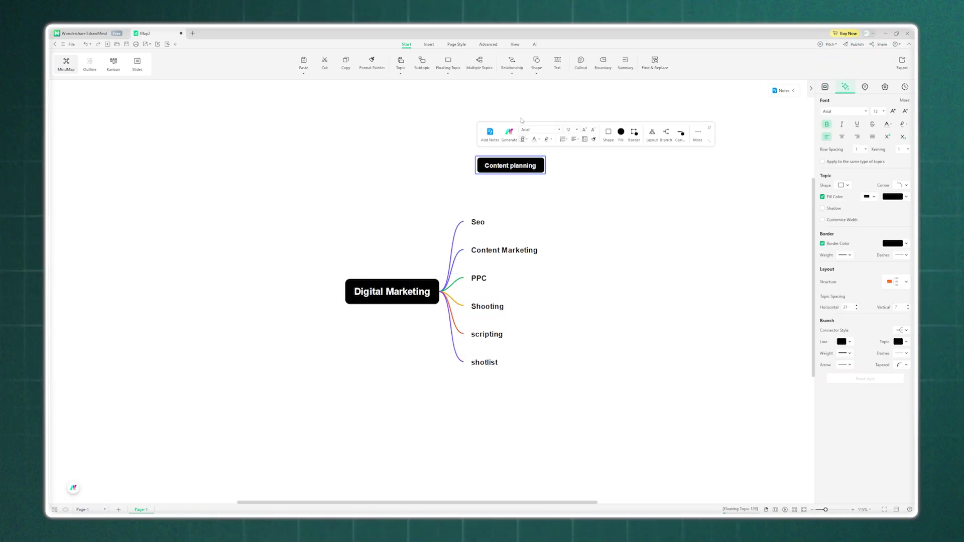
{"action": "left_click", "coordinate": [516, 66]}
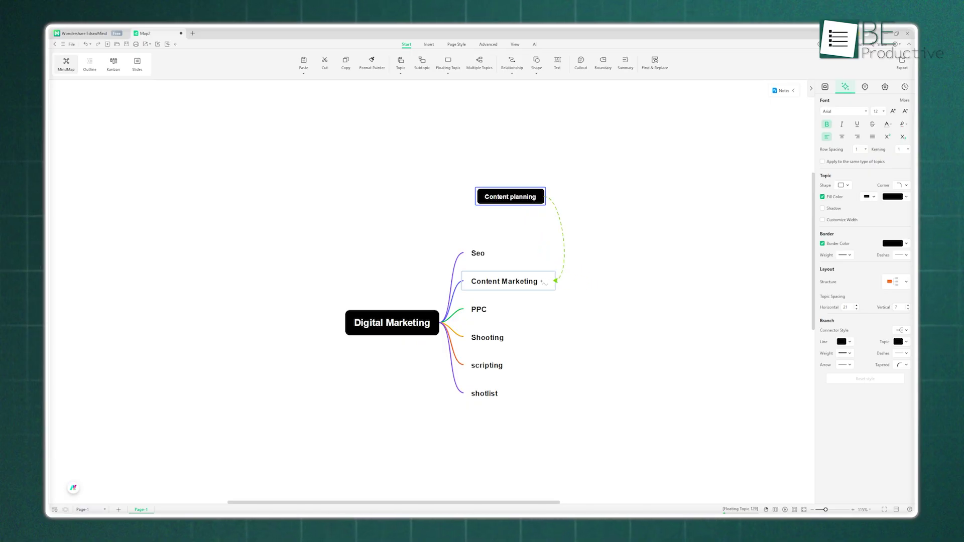
Connect the relationship line to Content Marketing and add a note to Content planning
{"action": "left_click", "coordinate": [544, 283]}
{"action": "left_click", "coordinate": [539, 220]}
{"action": "left_click", "coordinate": [492, 188]}
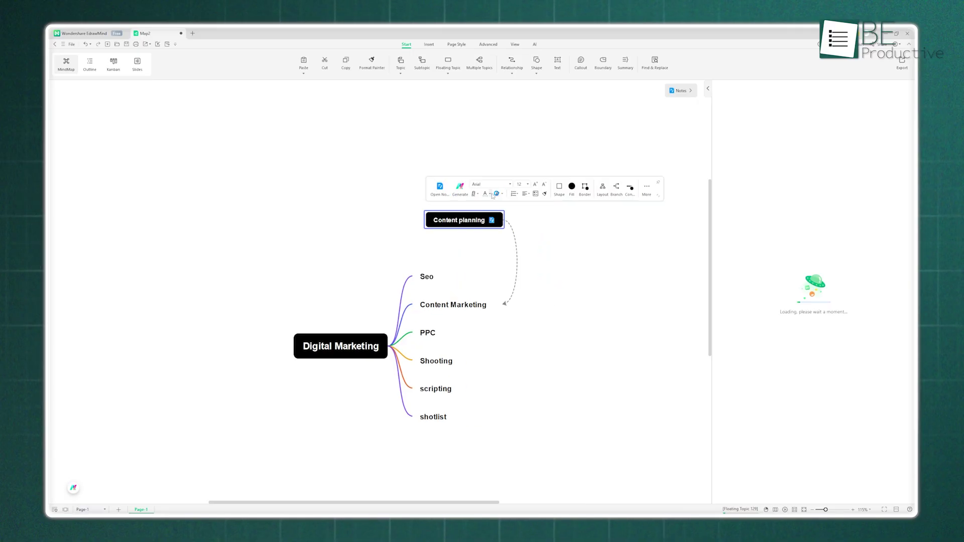
{"action": "left_click", "coordinate": [732, 98]}
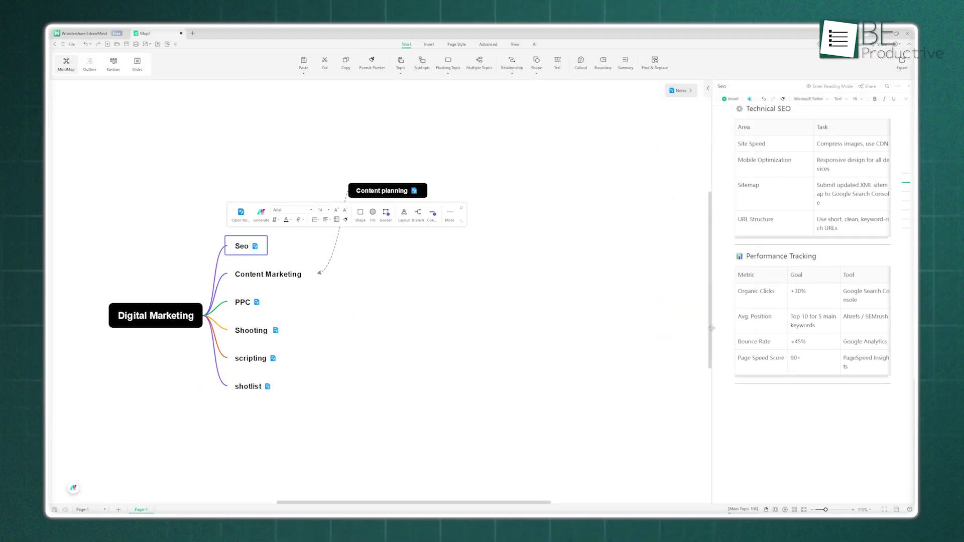
Widen the Notes panel beside the map and show the PPC topic's campaign note
{"action": "scroll", "coordinate": [765, 330], "scroll_direction": "up", "scroll_amount": 3}
{"action": "scroll", "coordinate": [766, 331], "scroll_direction": "up", "scroll_amount": 8}
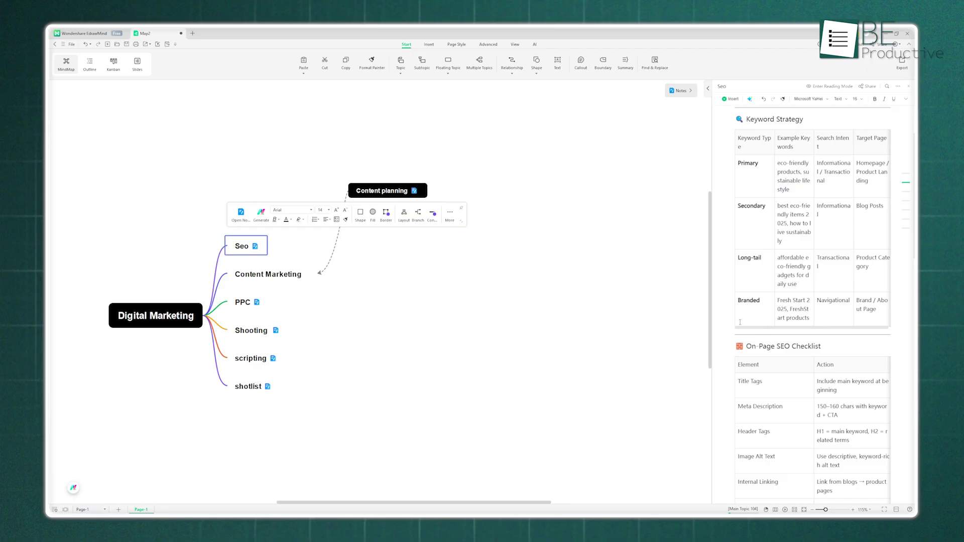
{"action": "left_click_drag", "start_coordinate": [712, 312], "coordinate": [650, 313]}
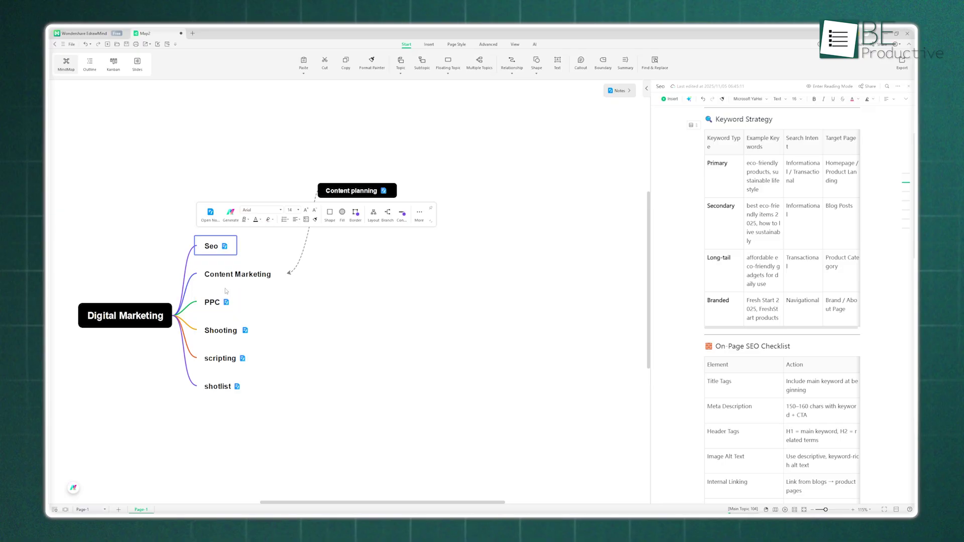
{"action": "left_click", "coordinate": [222, 303]}
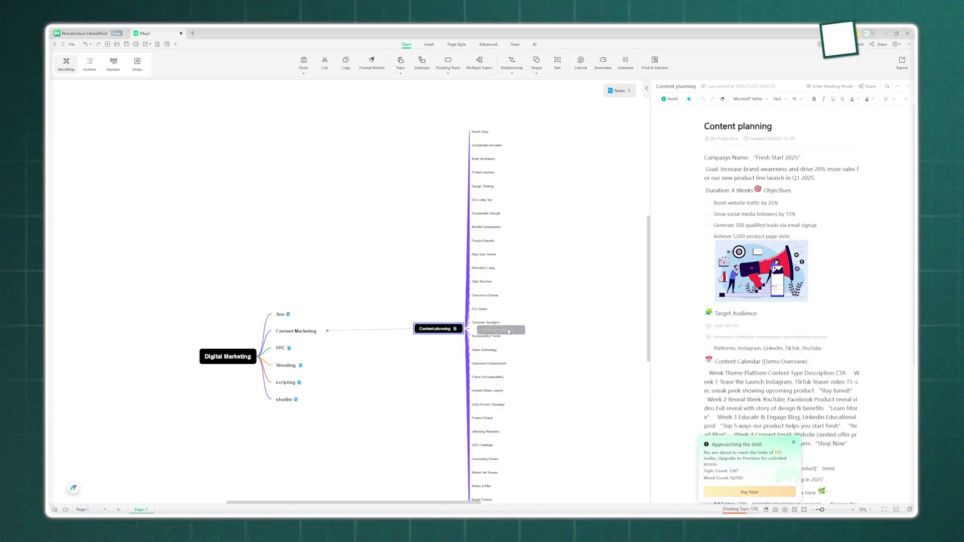
Move the Content planning branch and its children further right and bring it into view
{"action": "left_click_drag", "start_coordinate": [509, 332], "coordinate": [514, 332]}
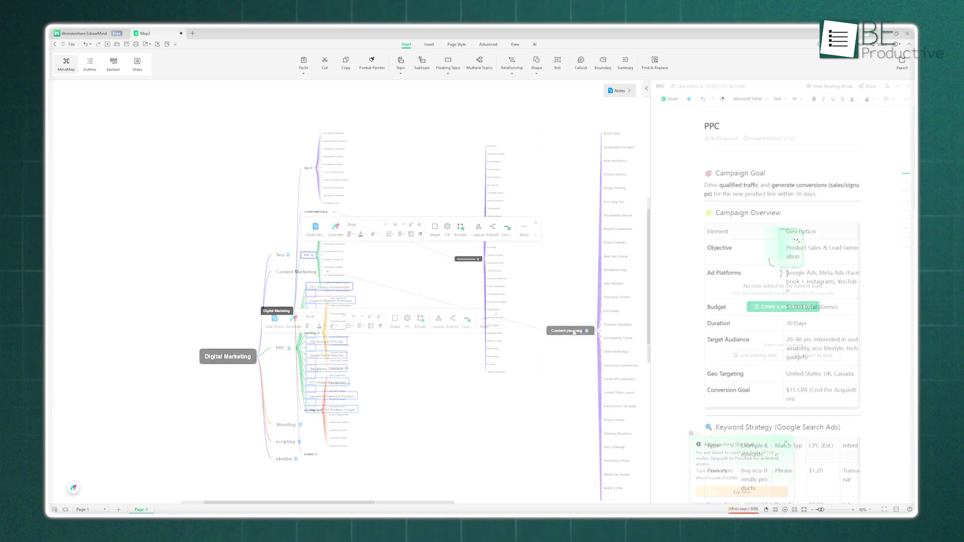
{"action": "scroll", "coordinate": [324, 286], "scroll_direction": "up", "scroll_amount": 3}
{"action": "scroll", "coordinate": [323, 287], "scroll_direction": "up", "scroll_amount": 3}
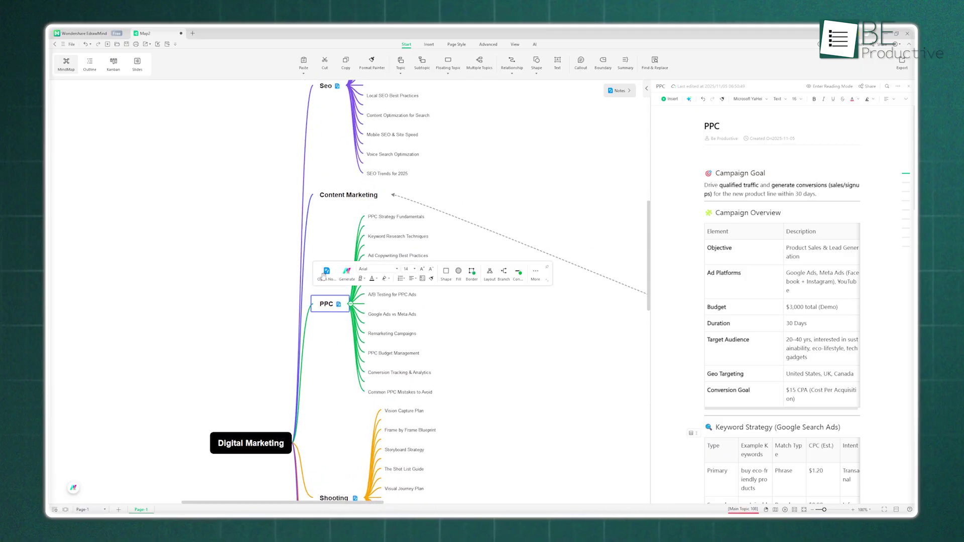
{"action": "left_click_drag", "start_coordinate": [541, 320], "coordinate": [541, 283]}
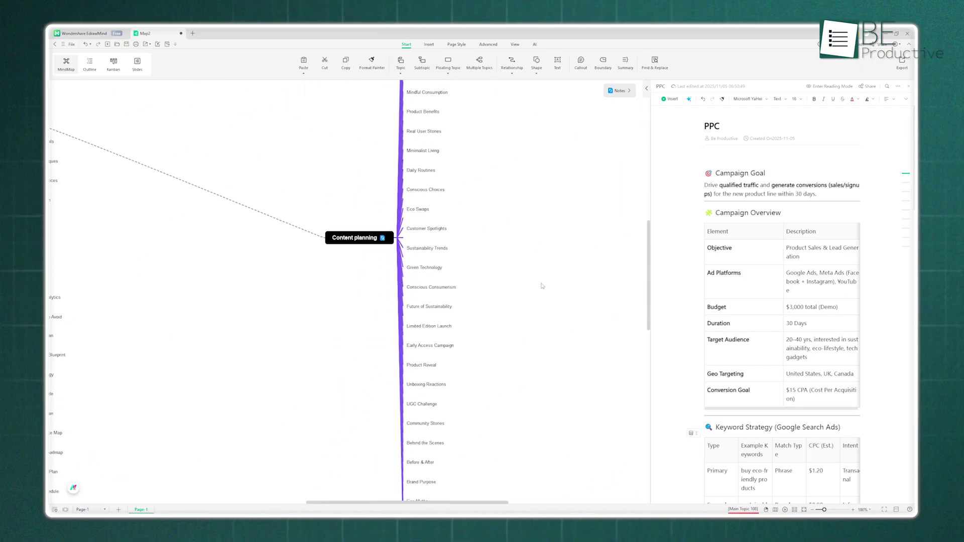
View the map as an Outline list, then as a Kanban board with a column per branch
{"action": "left_click", "coordinate": [90, 64]}
{"action": "scroll", "coordinate": [397, 252], "scroll_direction": "up", "scroll_amount": 1}
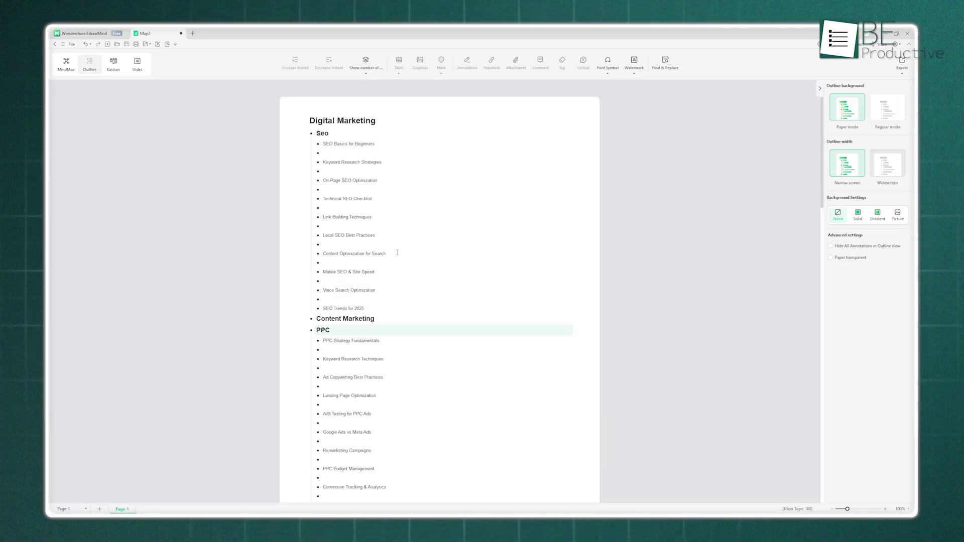
{"action": "scroll", "coordinate": [397, 253], "scroll_direction": "down", "scroll_amount": 13}
{"action": "left_click", "coordinate": [114, 65]}
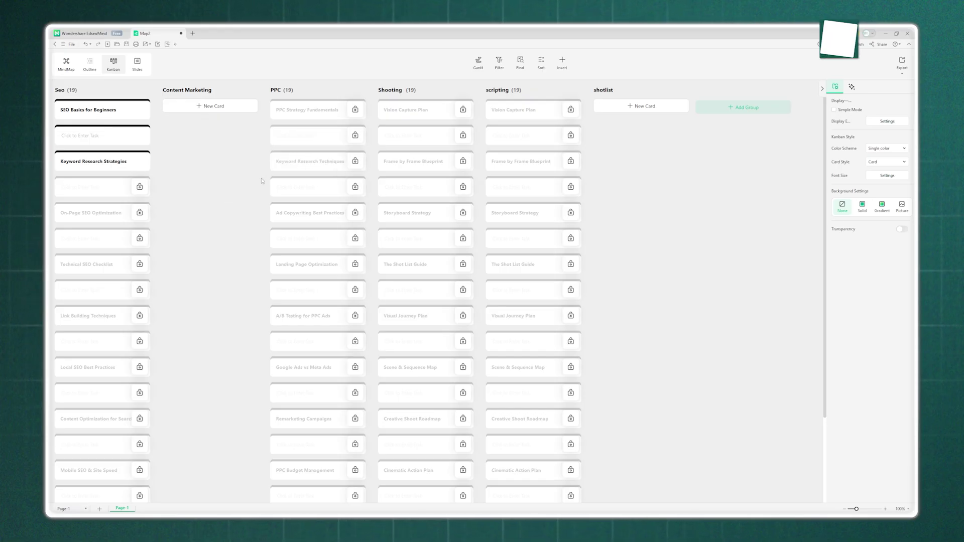
Convert the mind map to slides and generate a PPT using the first ink-landscape template
{"action": "left_click", "coordinate": [138, 64]}
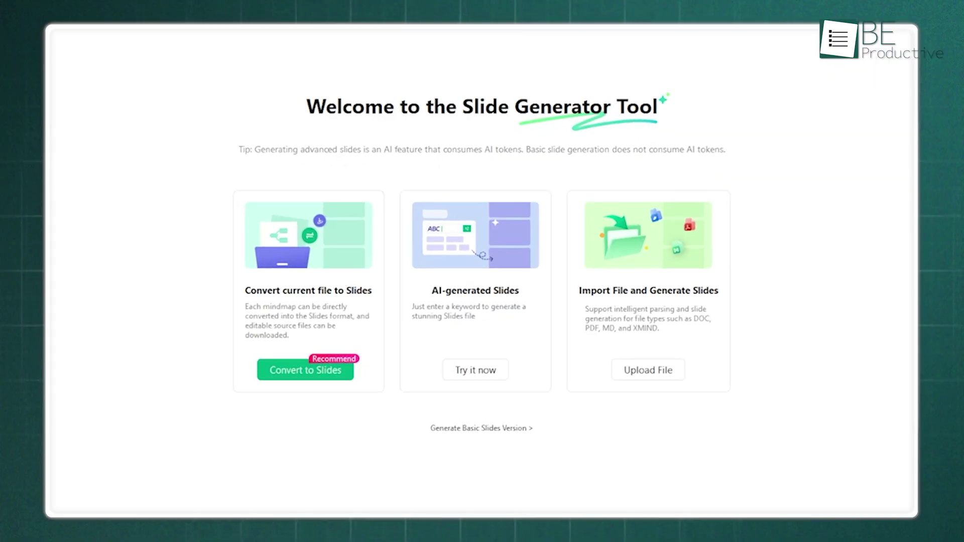
{"action": "left_click", "coordinate": [315, 376]}
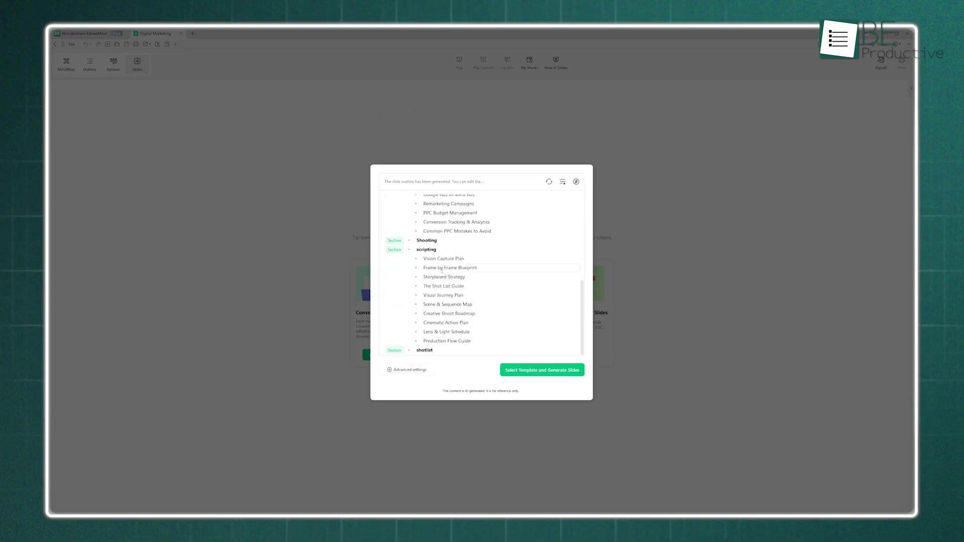
{"action": "left_click", "coordinate": [522, 371]}
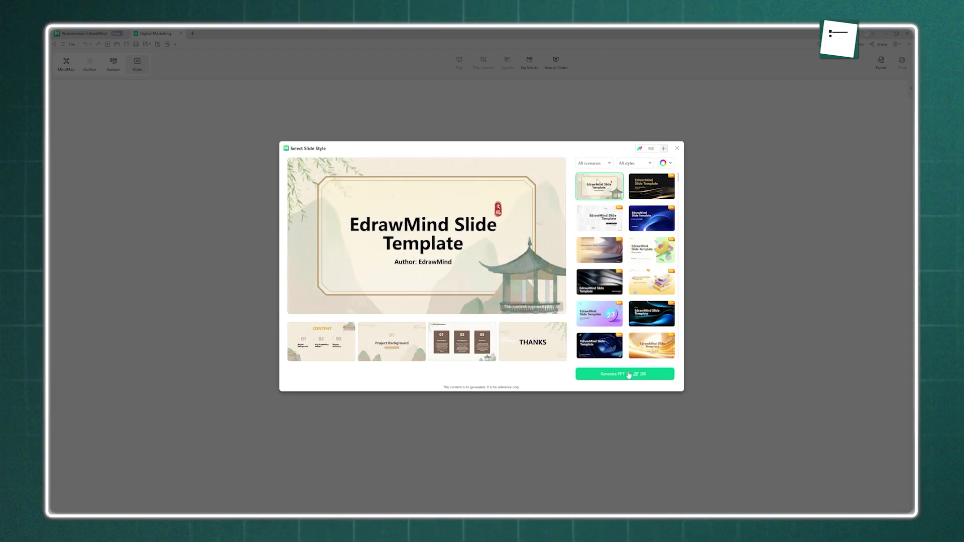
{"action": "left_click", "coordinate": [629, 375]}
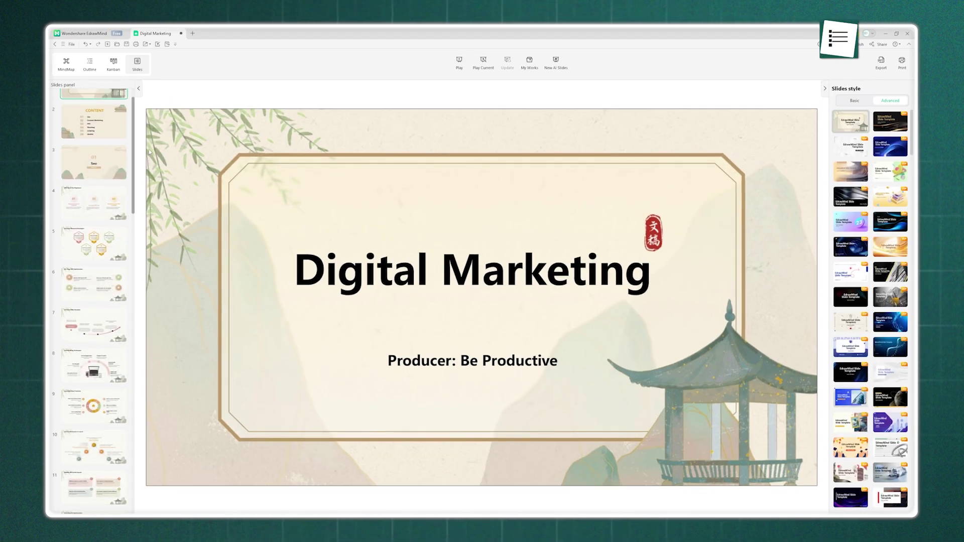
Browse the Keyword Research Strategies, On-Page SEO Optimization and Technical SEO Checklist slides
{"action": "left_click", "coordinate": [108, 244]}
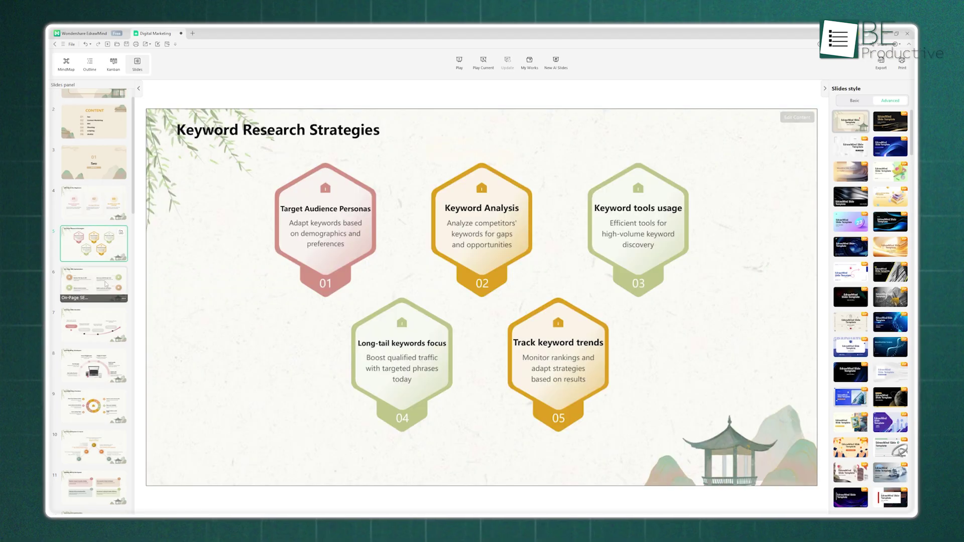
{"action": "left_click", "coordinate": [107, 284]}
{"action": "left_click", "coordinate": [105, 316]}
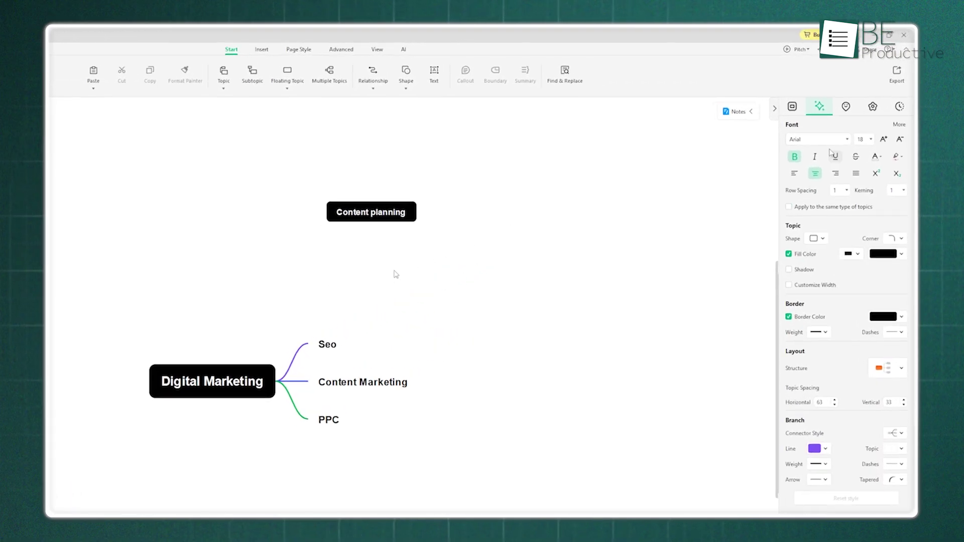
Inspect the map layout, topic style and icon panels, then scroll around the Content planning branch
{"action": "left_click", "coordinate": [395, 274]}
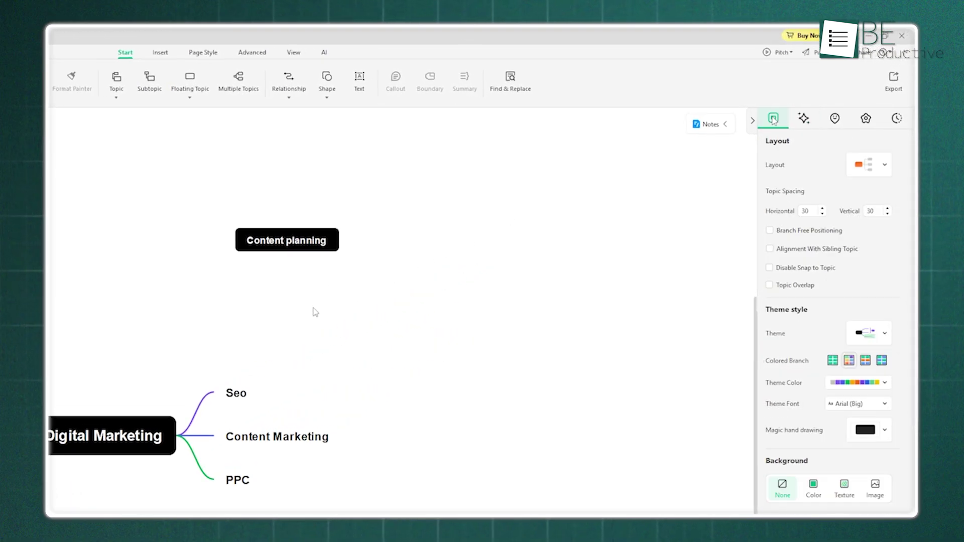
{"action": "left_click", "coordinate": [803, 118]}
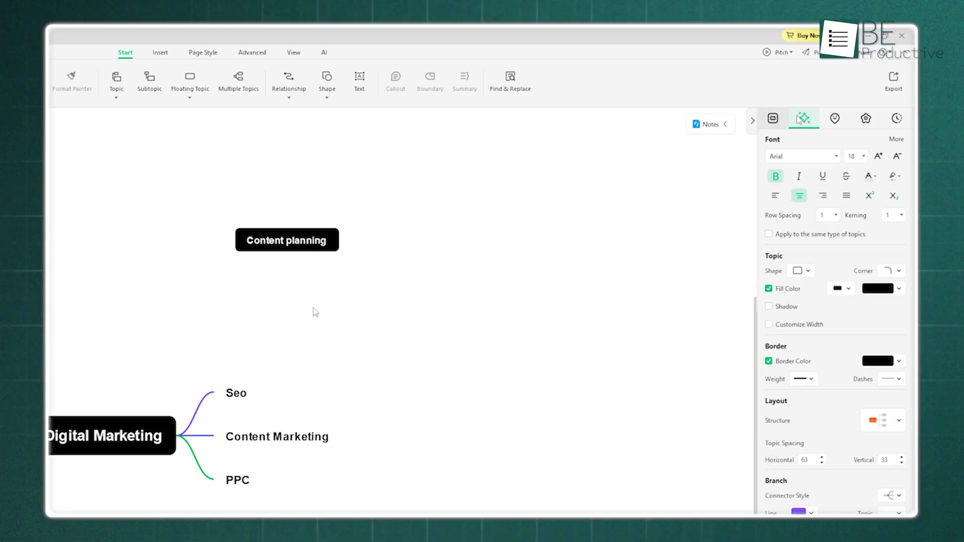
{"action": "left_click", "coordinate": [834, 92]}
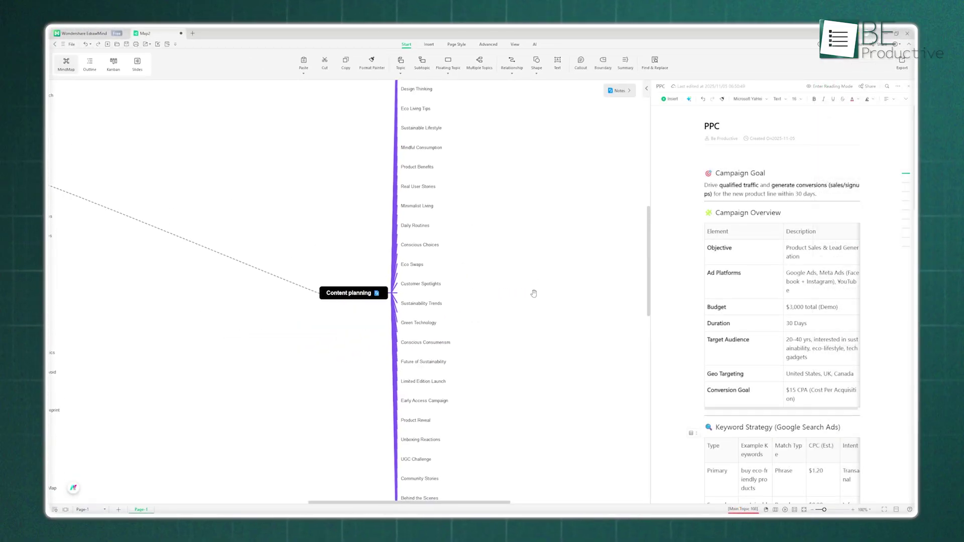
{"action": "scroll", "coordinate": [534, 293], "scroll_direction": "up", "scroll_amount": 5}
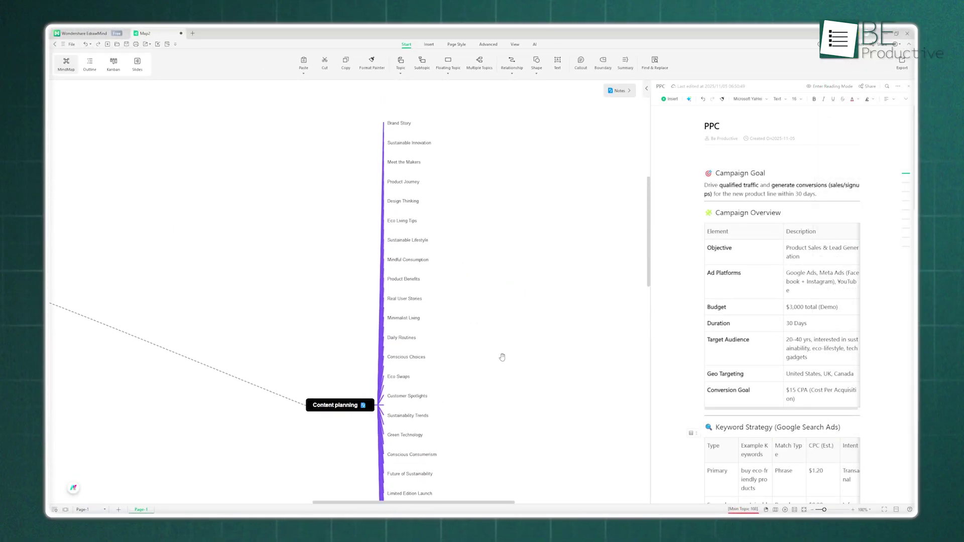
{"action": "scroll", "coordinate": [373, 382], "scroll_direction": "left", "scroll_amount": 10}
{"action": "scroll", "coordinate": [374, 383], "scroll_direction": "down", "scroll_amount": 4}
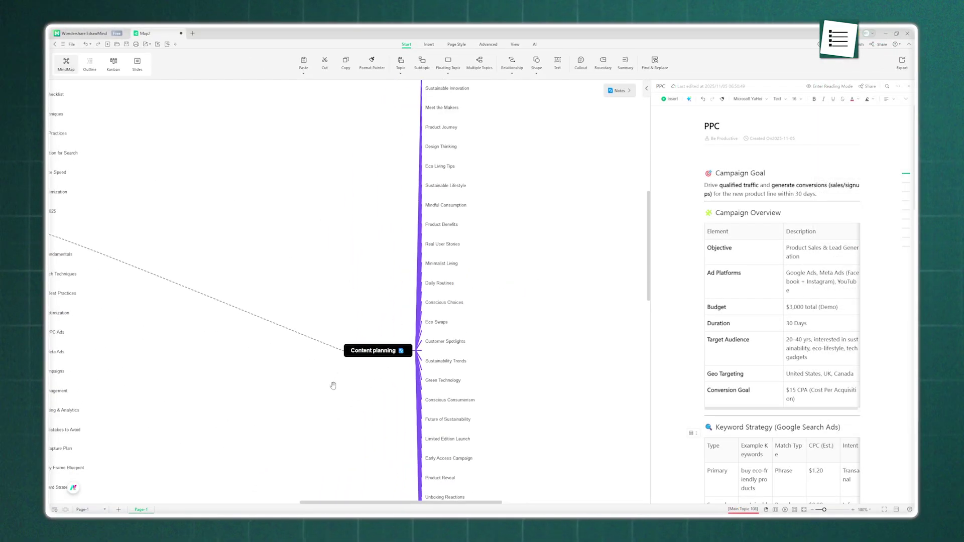
{"action": "scroll", "coordinate": [442, 323], "scroll_direction": "left", "scroll_amount": 2}
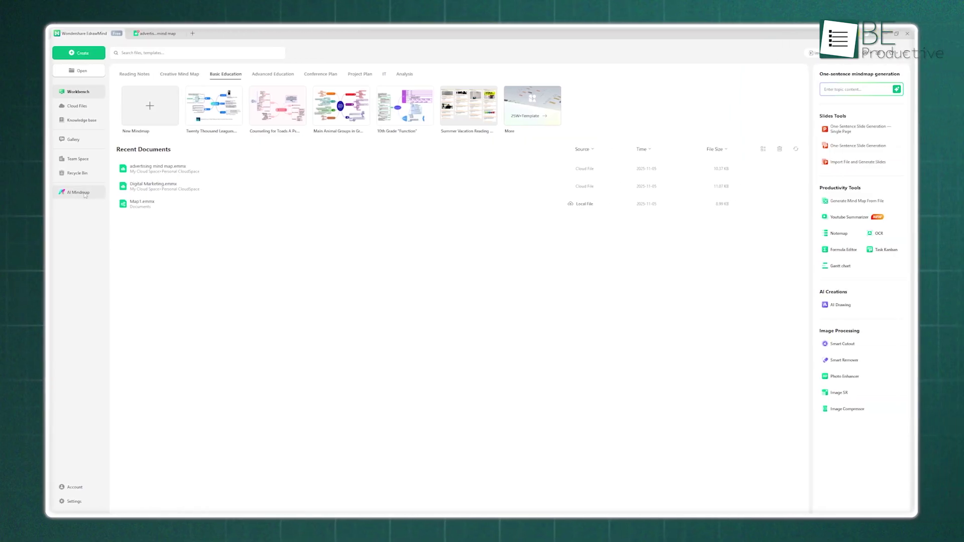
Open AI Mindmap from the workbench sidebar to show the AI File Analysis dialog
{"action": "left_click", "coordinate": [85, 195]}
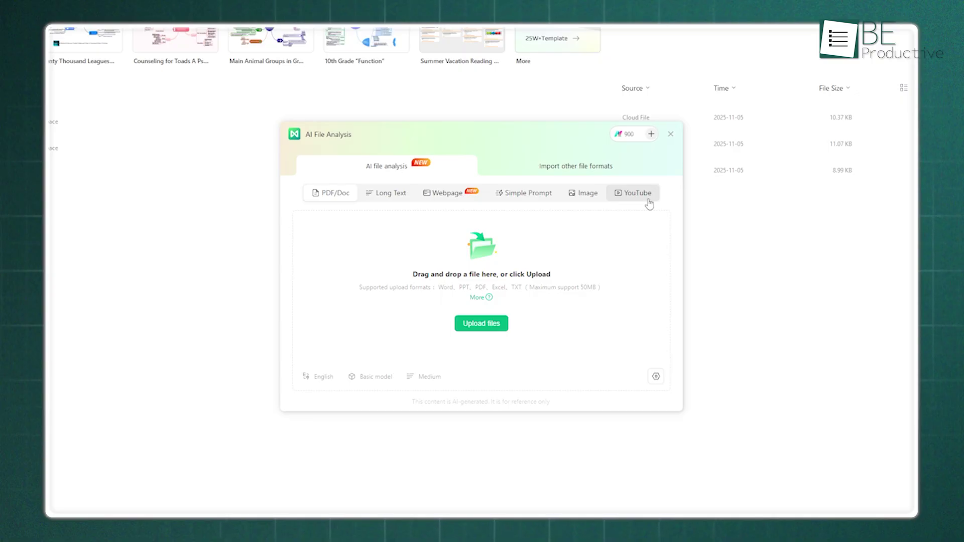
Paste a webpage link under Webpage and parse it into a Global Smartphone Market Analysis 2024 map
{"action": "left_click", "coordinate": [447, 193]}
{"action": "type", "text": "https://www.ama.org/the-definition-of-marketing-what-is-marketing/"}
{"action": "left_click", "coordinate": [476, 381]}
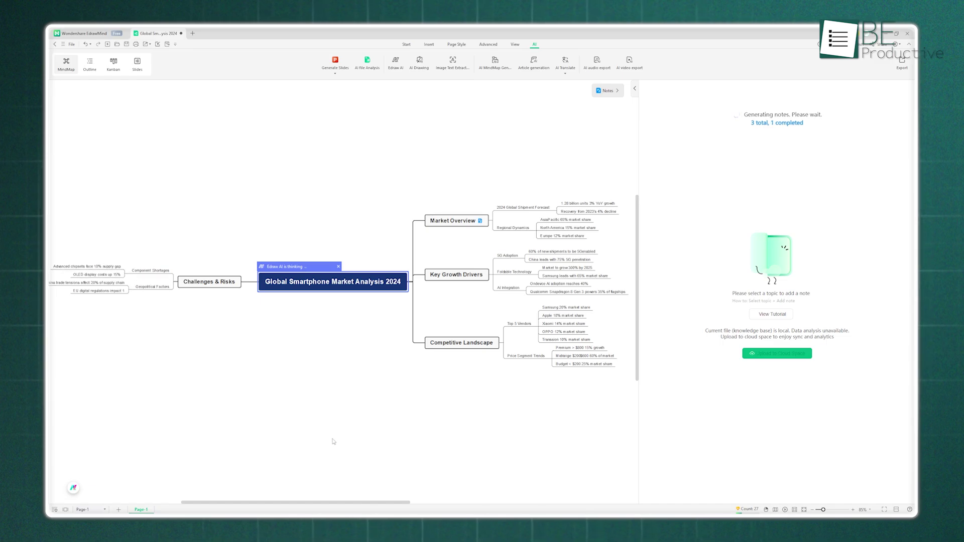
Open the Market Overview note, zoom in, and pan to the Challenges & Risks subtopics
{"action": "left_click", "coordinate": [463, 225]}
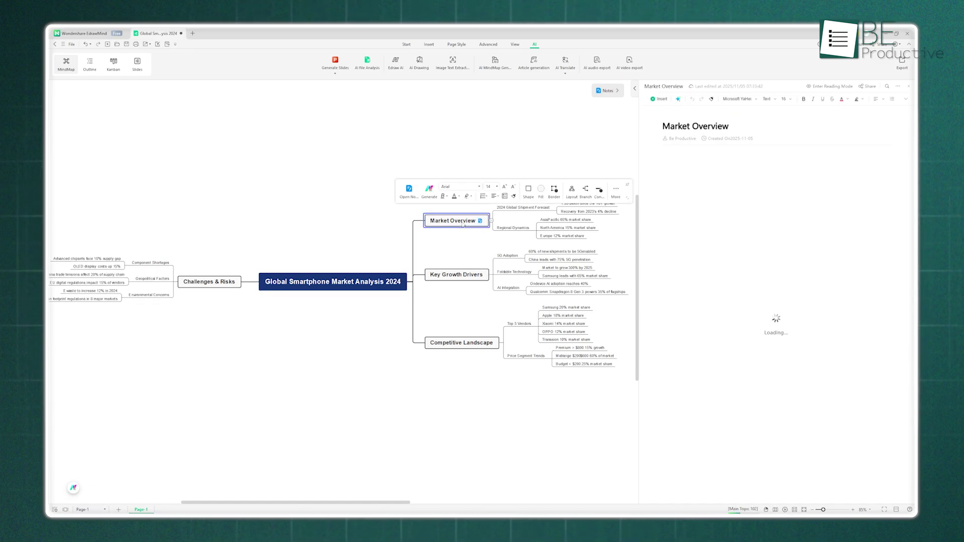
{"action": "scroll", "coordinate": [299, 324], "scroll_direction": "up", "scroll_amount": 3}
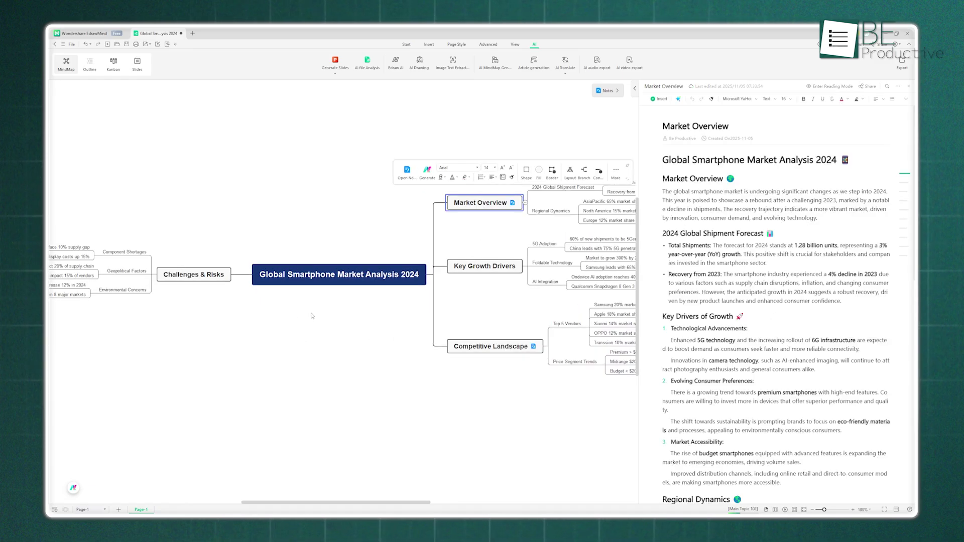
{"action": "left_click_drag", "start_coordinate": [357, 411], "coordinate": [494, 399]}
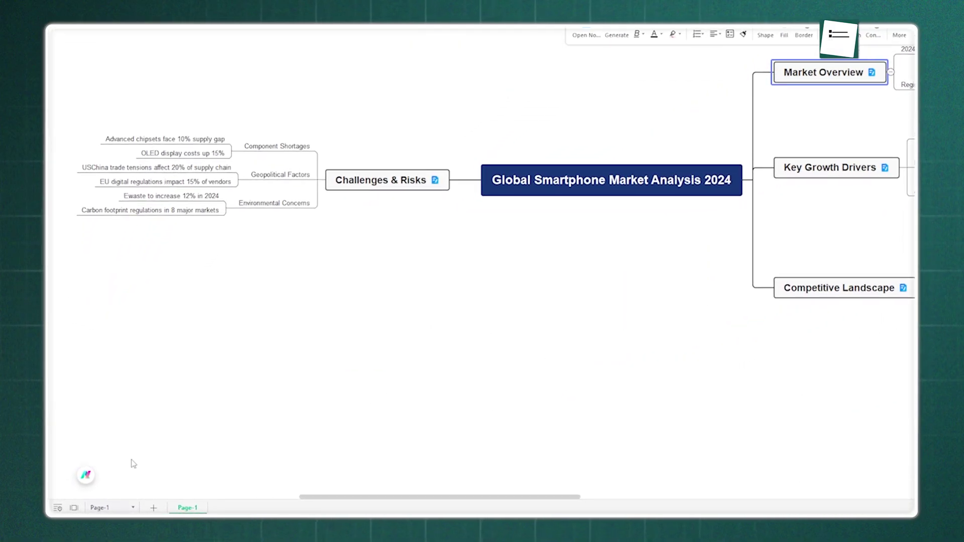
Send an 'ex' prompt to the Edraw AI assistant to expand the topic
{"action": "left_click", "coordinate": [87, 478]}
{"action": "type", "text": "expend this topic"}
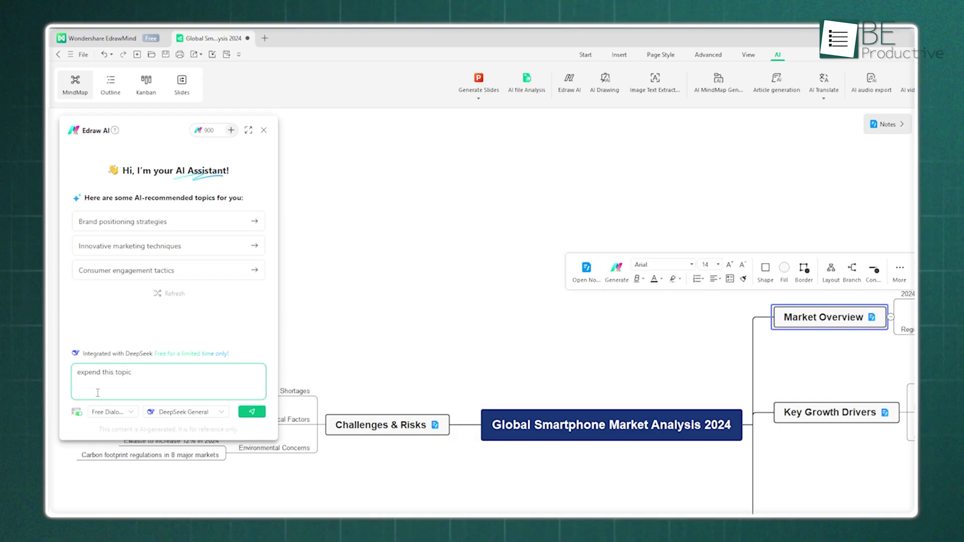
{"action": "key", "text": "Return"}
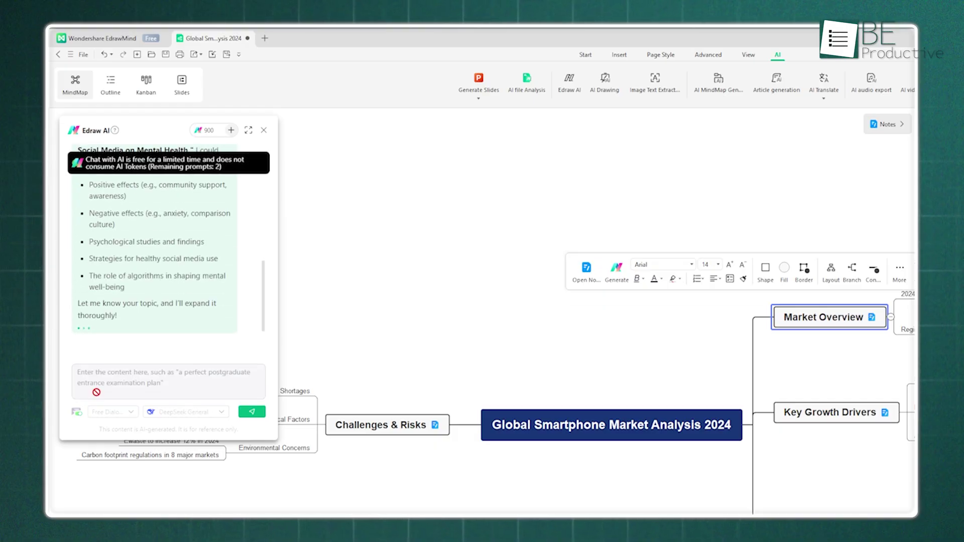
Generate a 9:16 AI drawing of 'a blue robot holding a pencil' and insert it into the map
{"action": "left_click", "coordinate": [96, 392]}
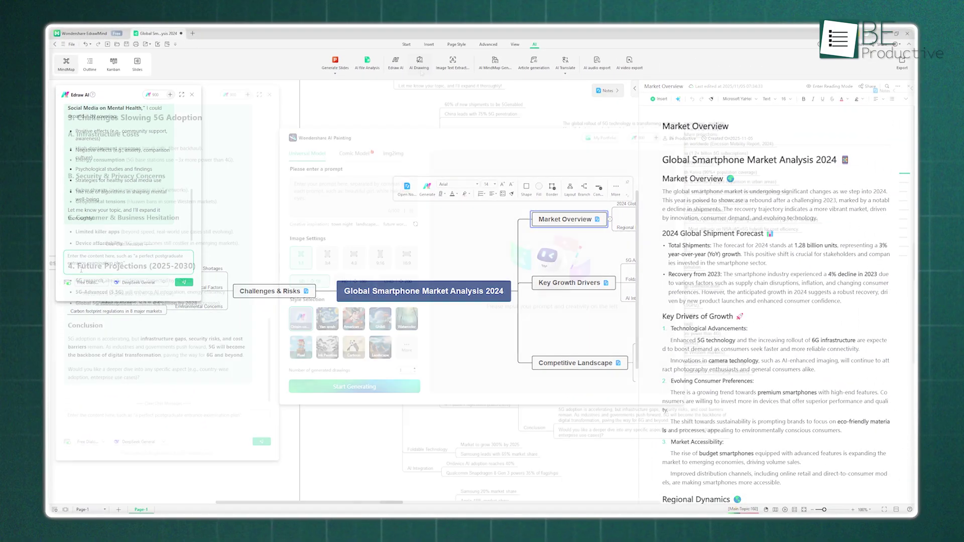
{"action": "left_click", "coordinate": [420, 64]}
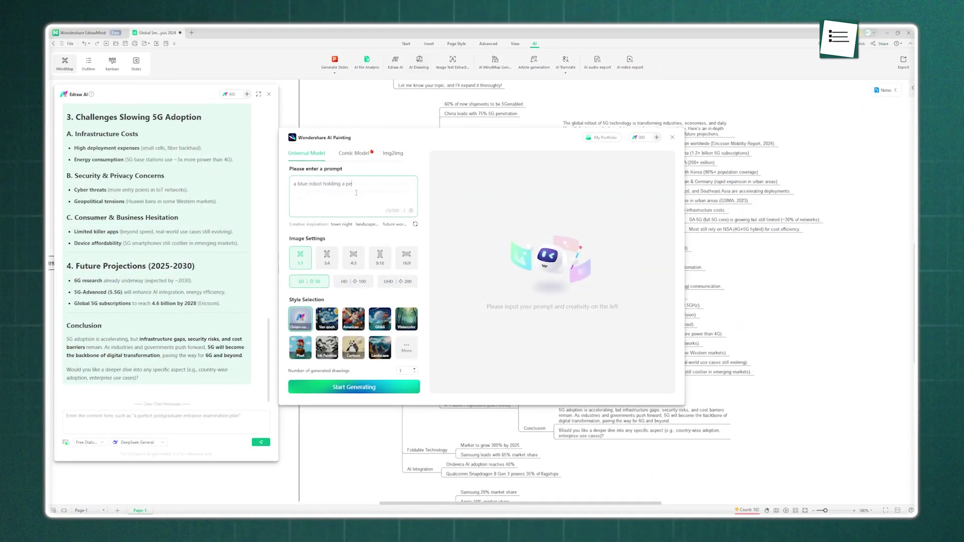
{"action": "type", "text": "a blue robot holding a pencil"}
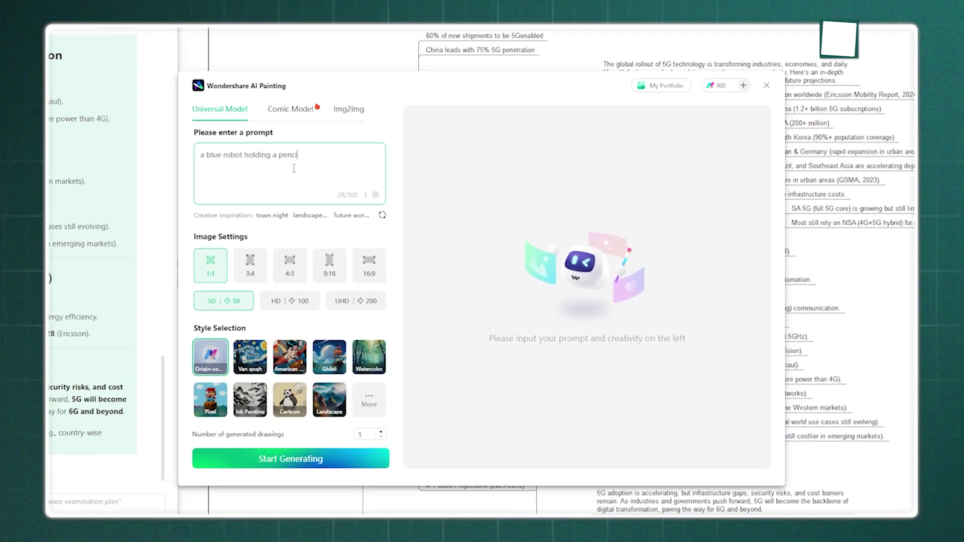
{"action": "left_click", "coordinate": [353, 387]}
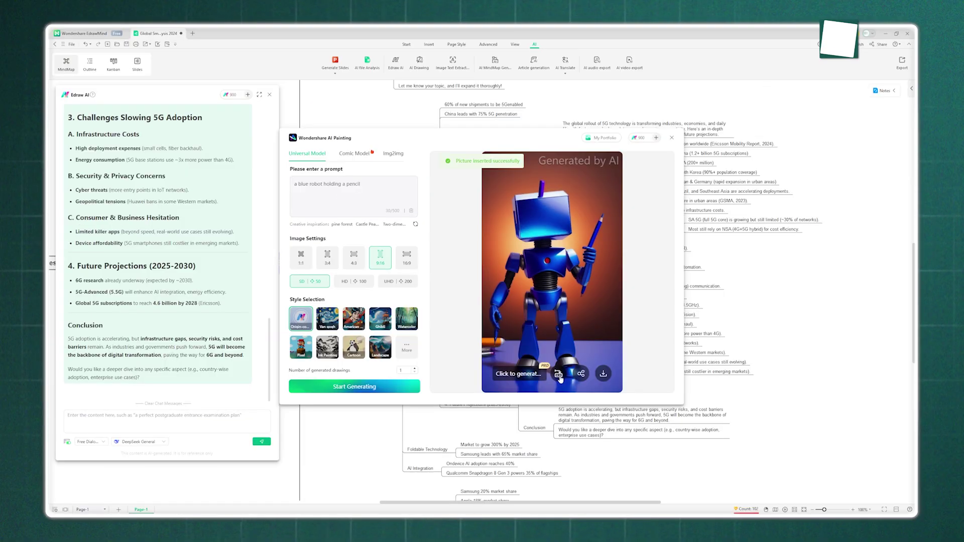
{"action": "left_click", "coordinate": [596, 439]}
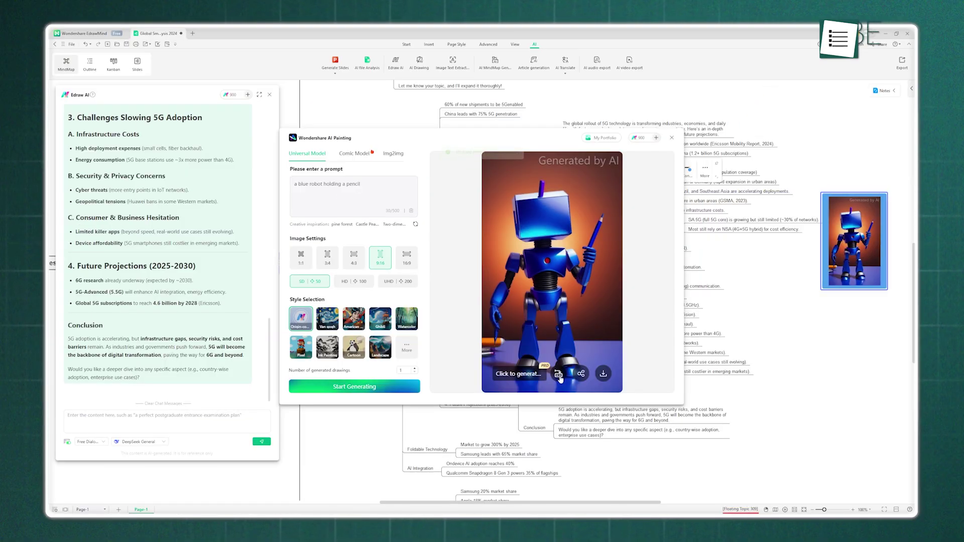
Upload the Digital Marketing image to text recognition and extract its words
{"action": "left_click", "coordinate": [559, 374]}
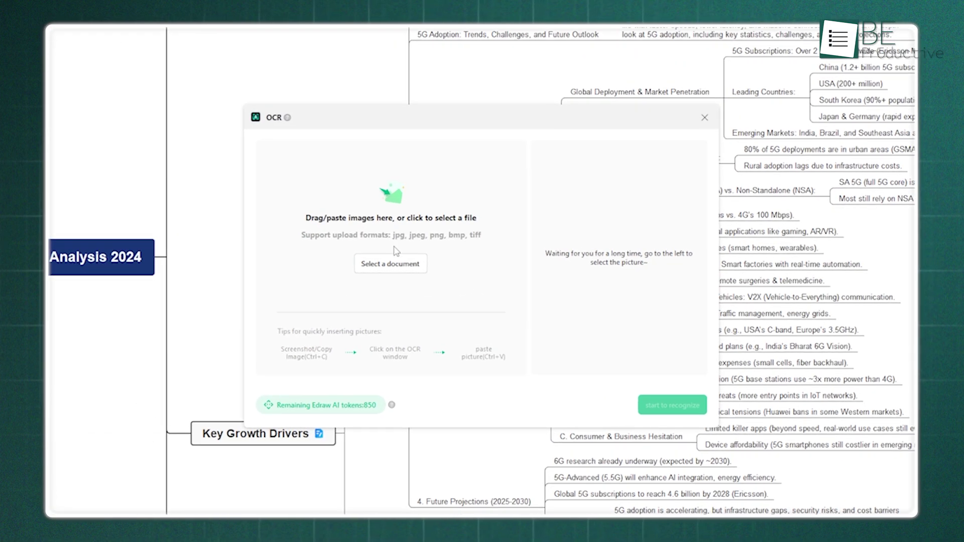
{"action": "left_click", "coordinate": [391, 264]}
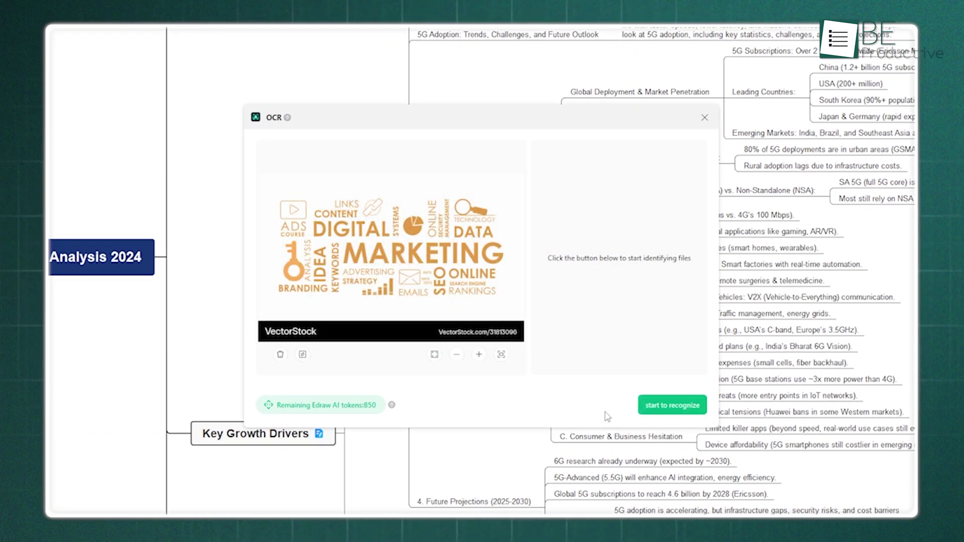
{"action": "left_click", "coordinate": [681, 407]}
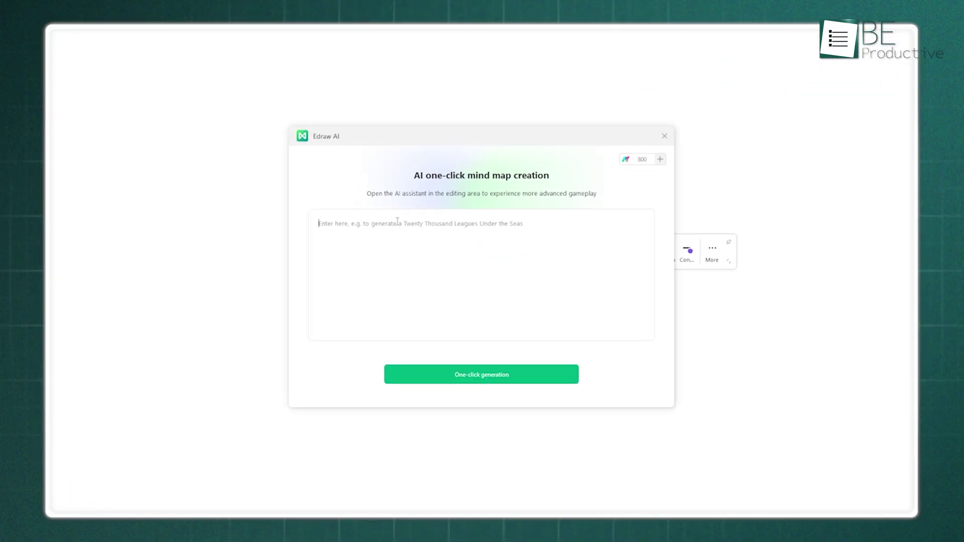
Generate content with the Edraw AI prompt 'Explain the process of photosynthesis'
{"action": "type", "text": "e"}
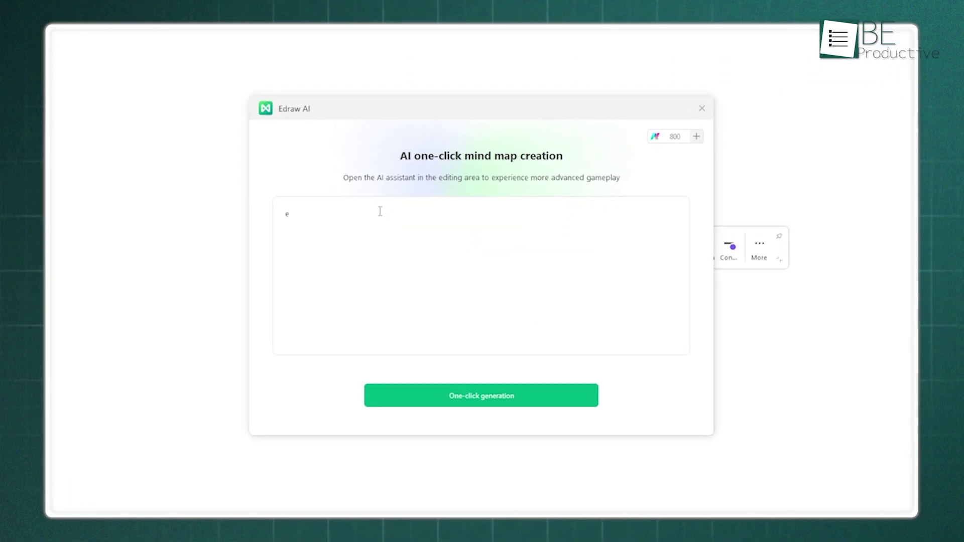
{"action": "key", "text": "BackSpace"}
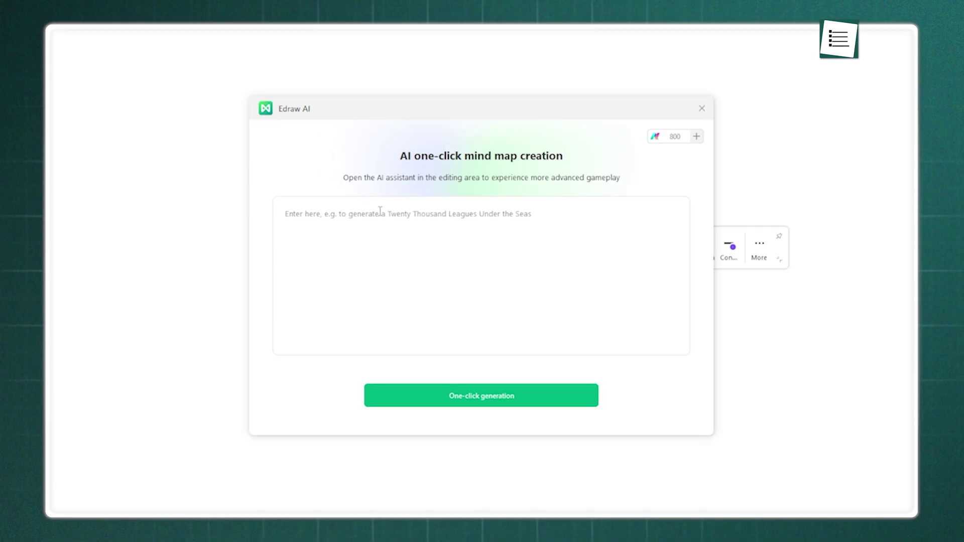
{"action": "type", "text": "Explain the process of photosynthesis"}
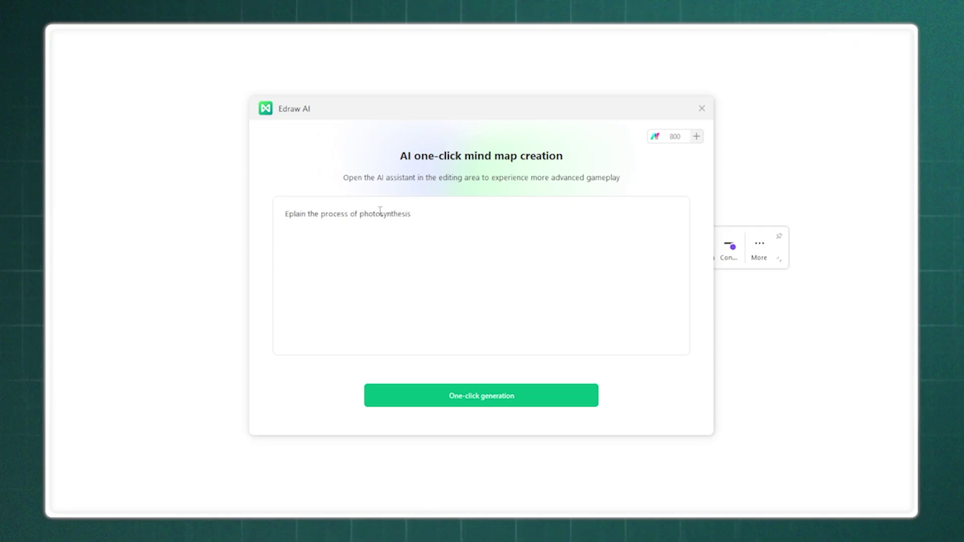
{"action": "left_click", "coordinate": [470, 396]}
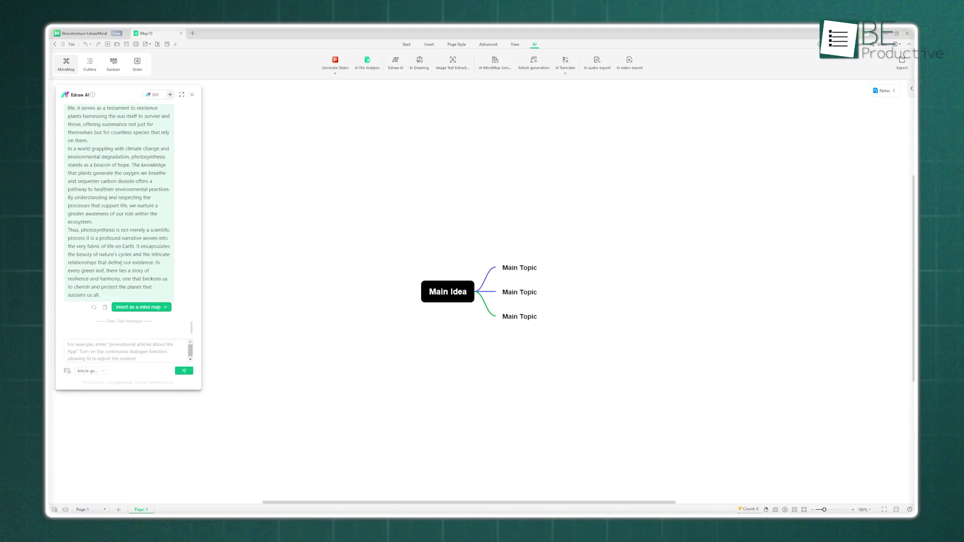
Insert the photosynthesis article as a mind map and translate it into Simplified Chinese
{"action": "left_click", "coordinate": [152, 307]}
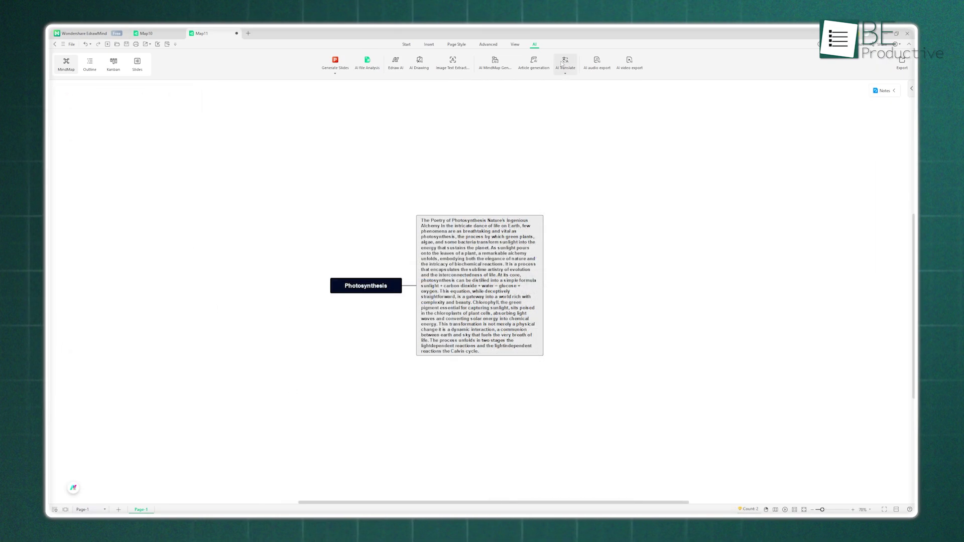
{"action": "left_click", "coordinate": [562, 63]}
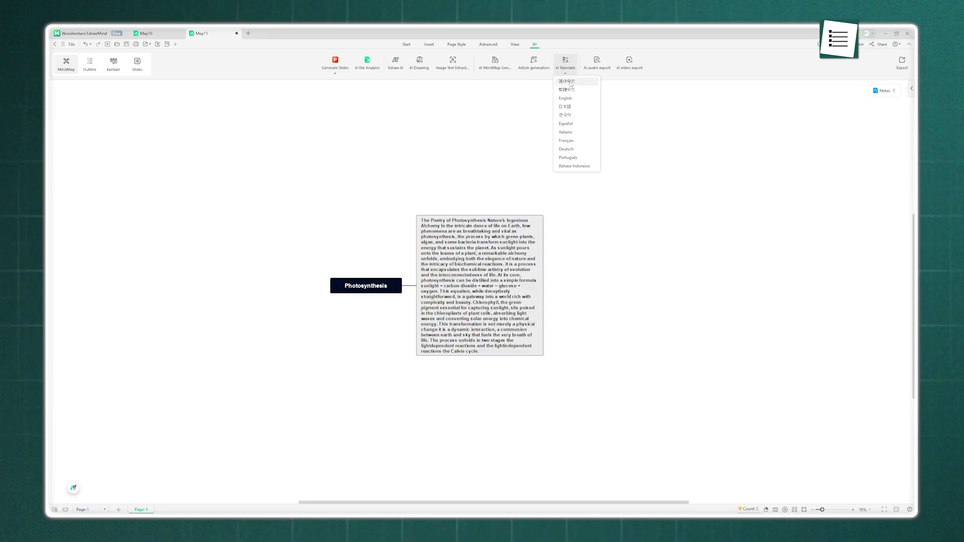
{"action": "left_click", "coordinate": [568, 82]}
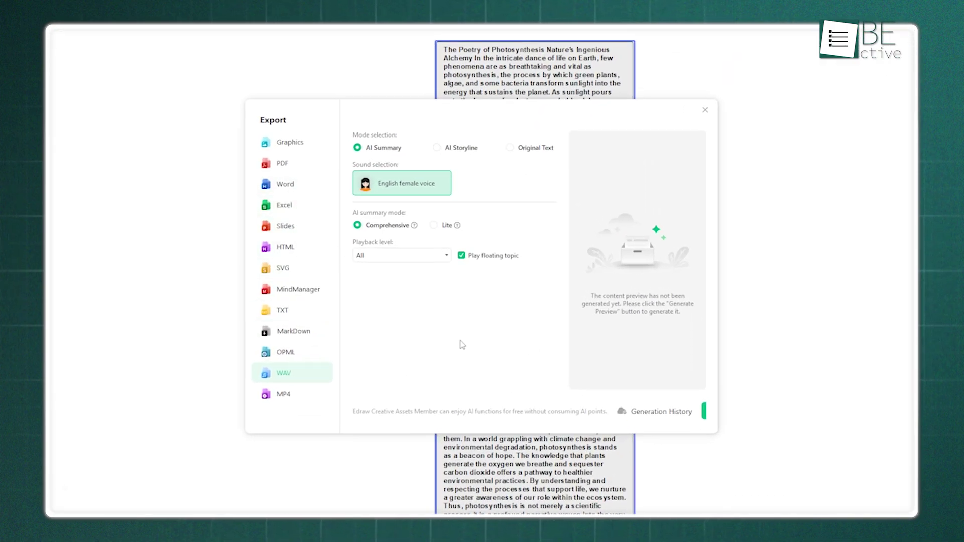
Generate a WAV audio preview of the AI summary, then an MP4 video script
{"action": "left_click", "coordinate": [776, 424]}
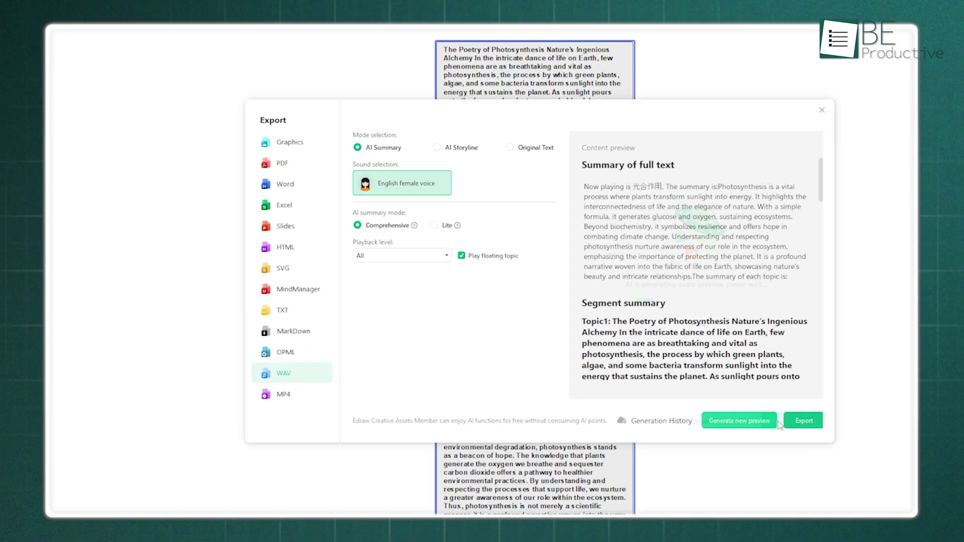
{"action": "scroll", "coordinate": [672, 265], "scroll_direction": "down", "scroll_amount": 5}
{"action": "left_click", "coordinate": [281, 394]}
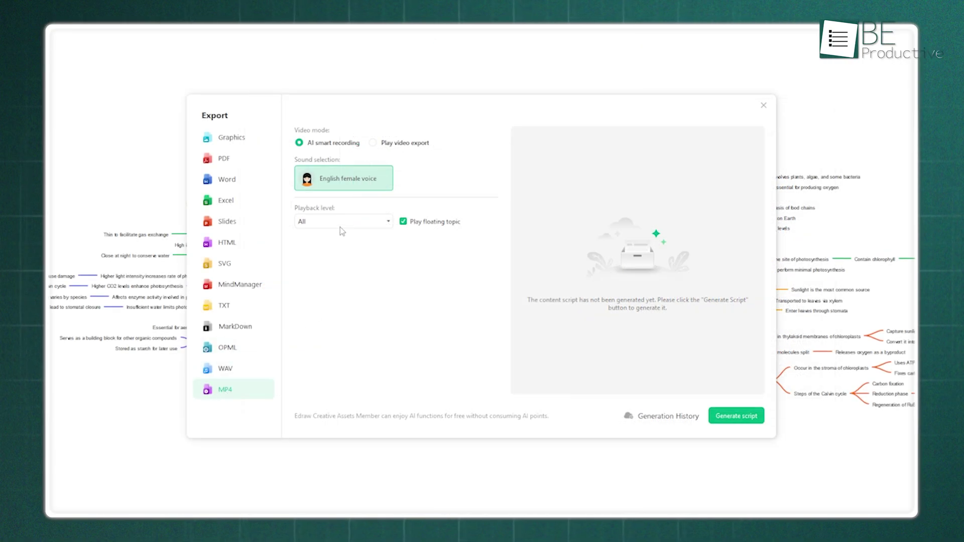
{"action": "left_click", "coordinate": [735, 414]}
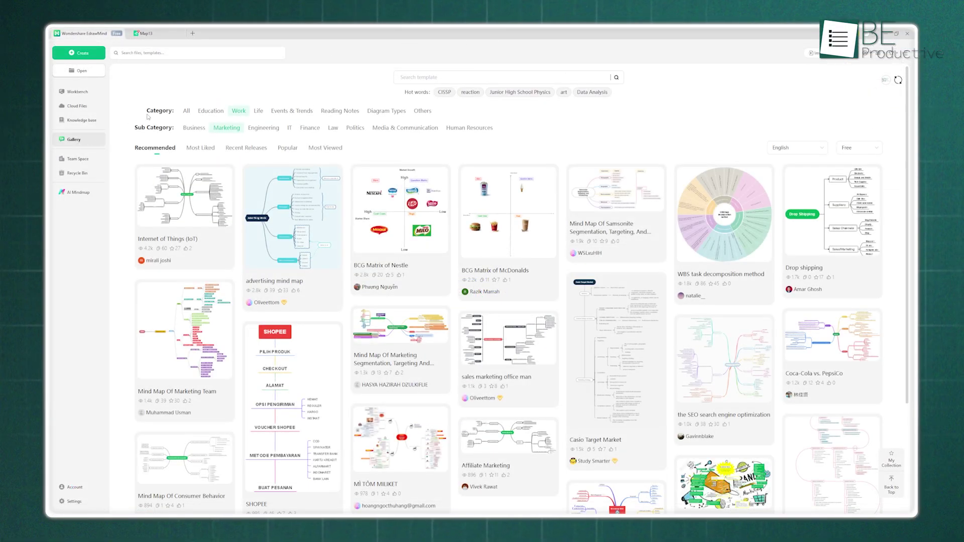
Browse templates from all categories, then filter the gallery to the Education category
{"action": "left_click", "coordinate": [185, 111]}
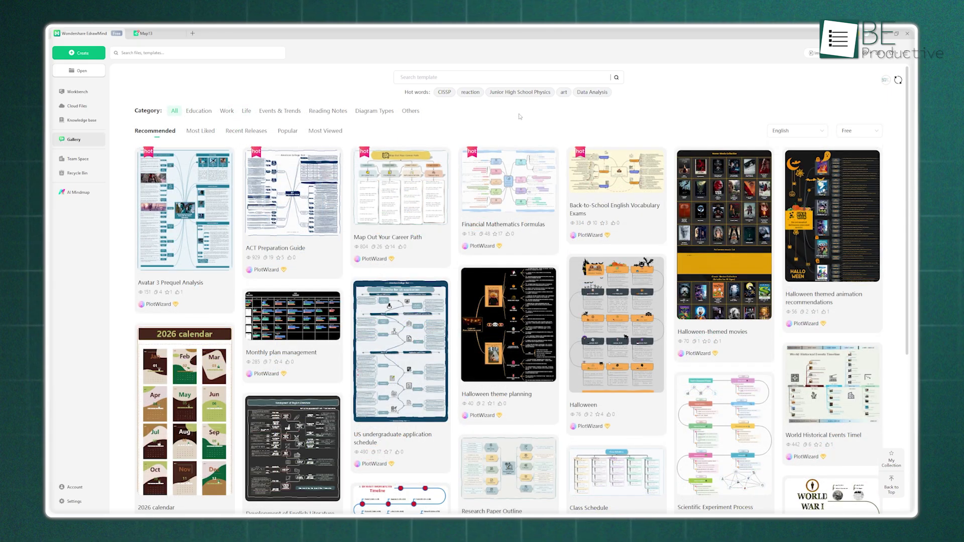
{"action": "scroll", "coordinate": [486, 123], "scroll_direction": "down", "scroll_amount": 5}
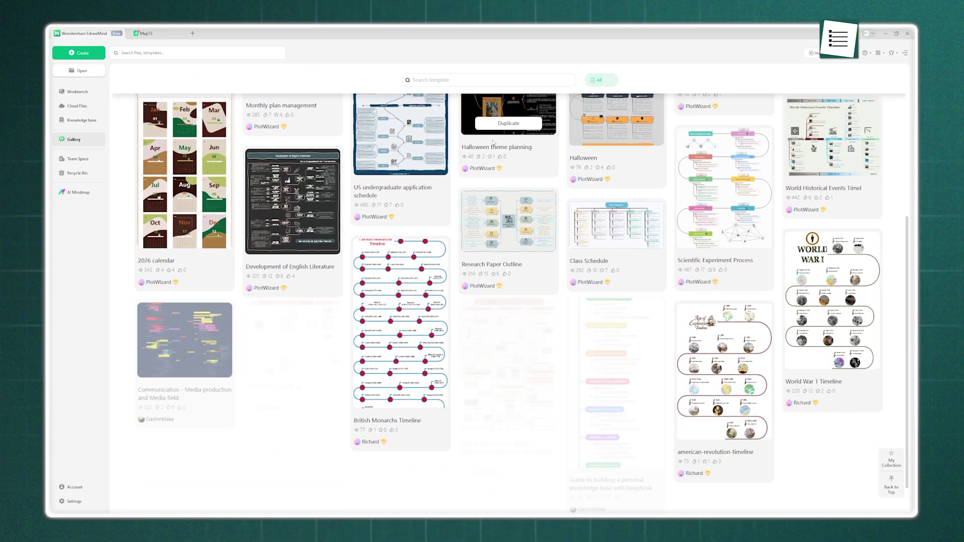
{"action": "scroll", "coordinate": [492, 142], "scroll_direction": "down", "scroll_amount": 10}
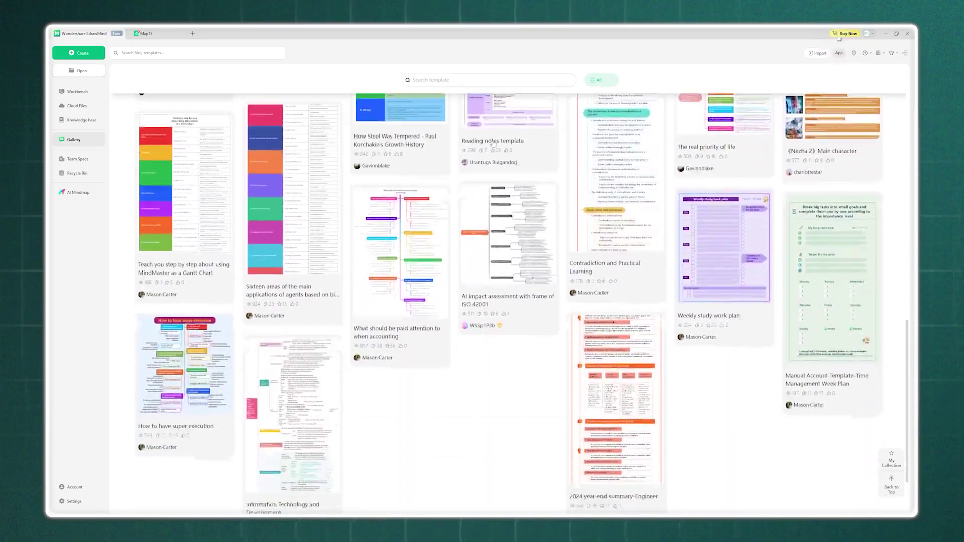
{"action": "scroll", "coordinate": [351, 201], "scroll_direction": "up", "scroll_amount": 15}
{"action": "left_click", "coordinate": [205, 111]}
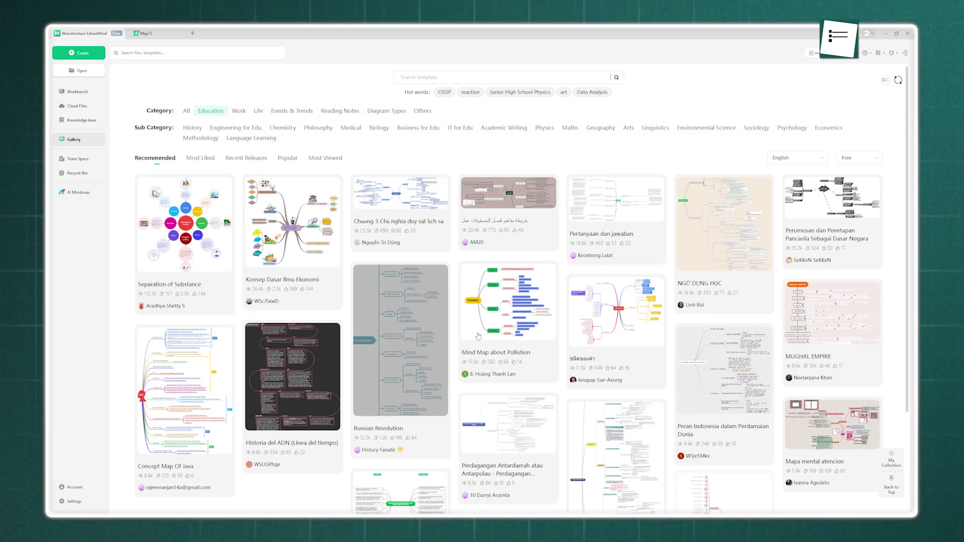
{"action": "scroll", "coordinate": [490, 332], "scroll_direction": "down", "scroll_amount": 3}
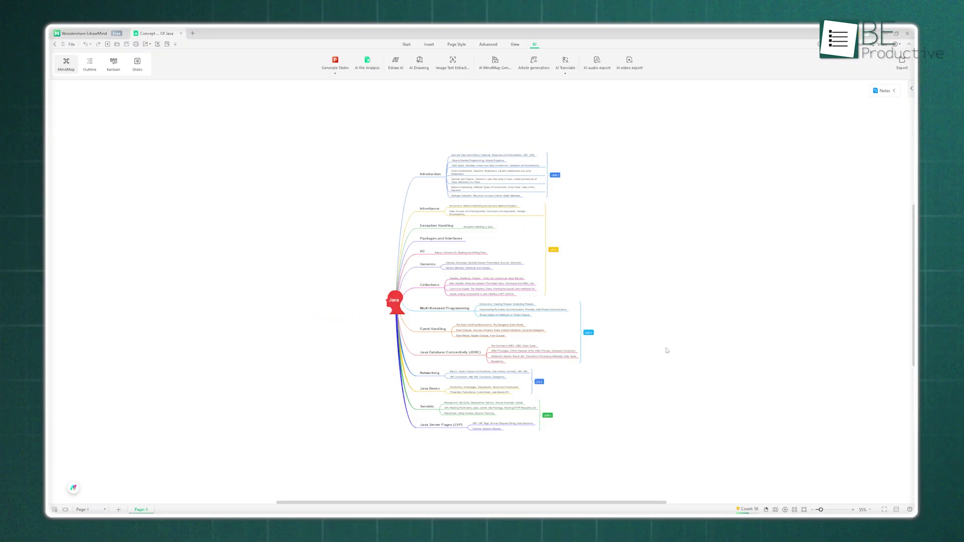
{"action": "scroll", "coordinate": [664, 350], "scroll_direction": "up", "scroll_amount": 2}
{"action": "scroll", "coordinate": [663, 350], "scroll_direction": "up", "scroll_amount": 3}
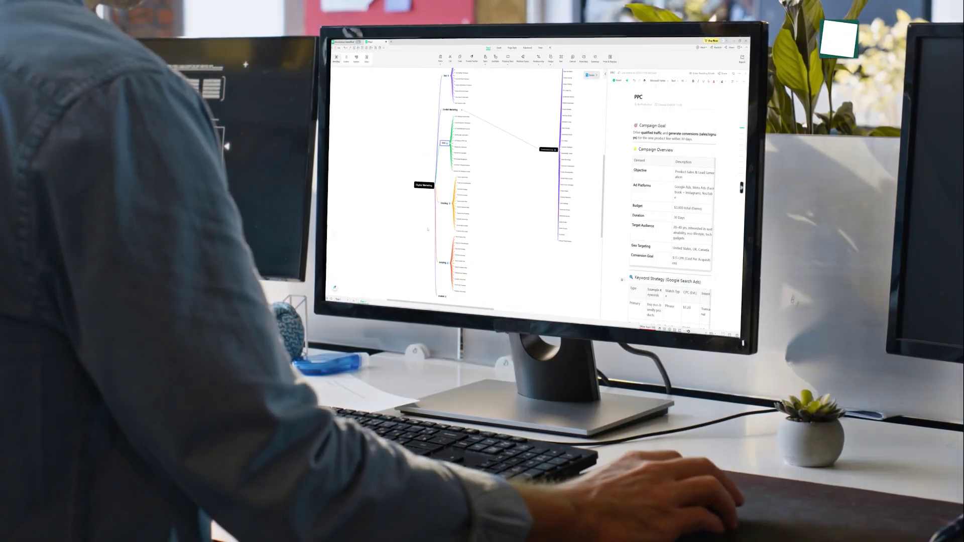
{"action": "scroll", "coordinate": [427, 229], "scroll_direction": "down", "scroll_amount": 2}
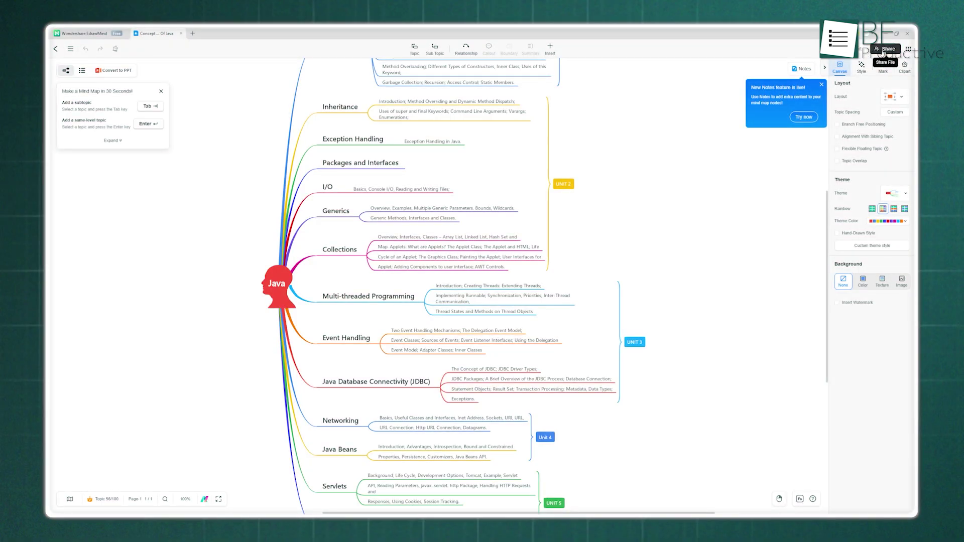
Check the Share as image tab, then give email invitees Editor rights on the Java map
{"action": "left_click", "coordinate": [883, 49]}
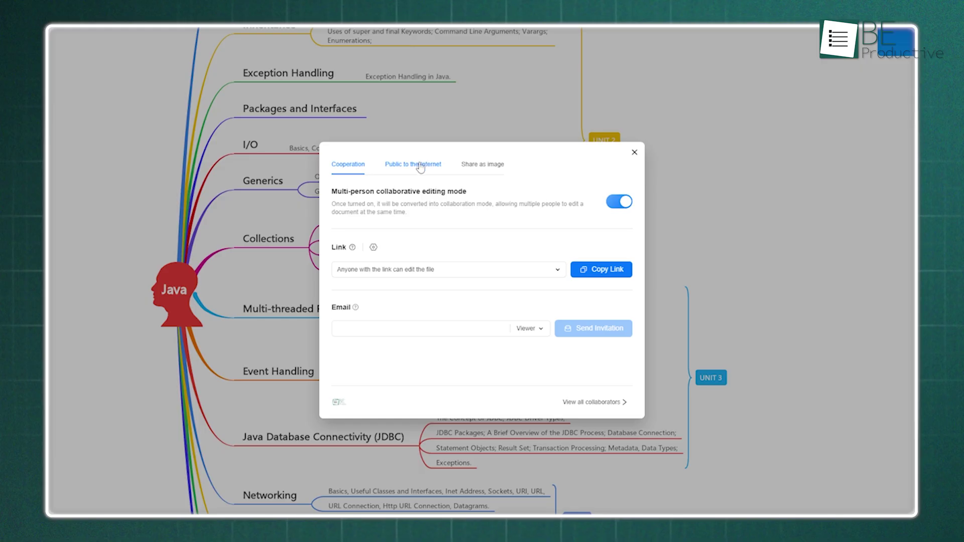
{"action": "left_click", "coordinate": [467, 167]}
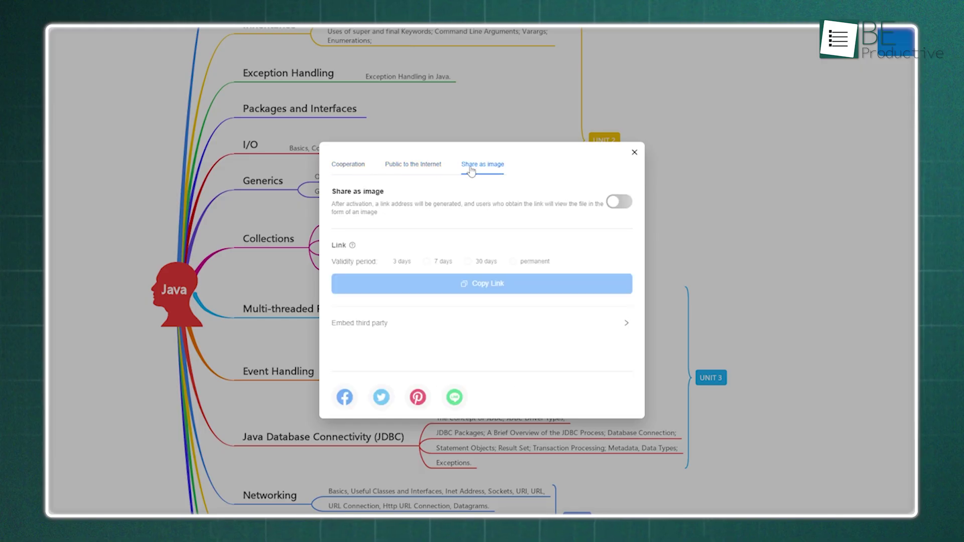
{"action": "left_click", "coordinate": [358, 167]}
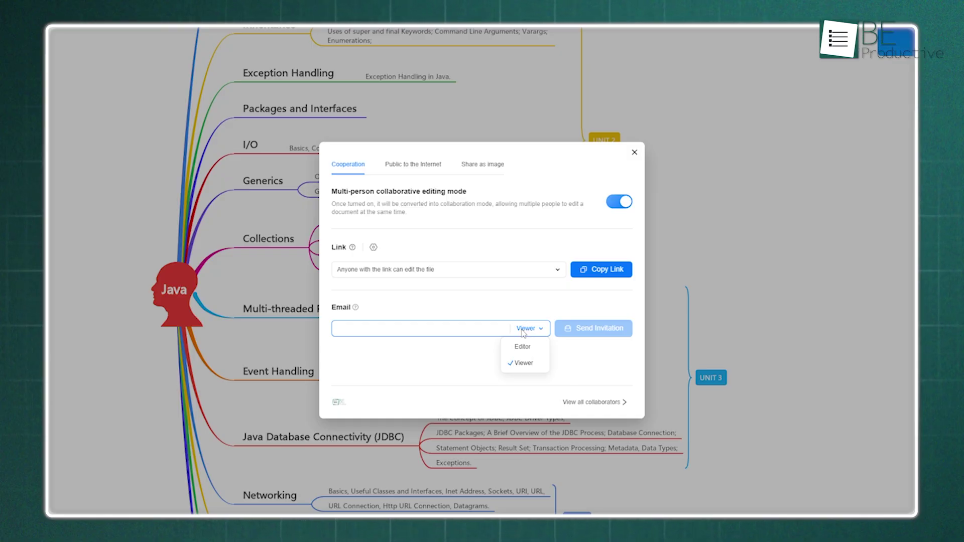
{"action": "left_click", "coordinate": [522, 346]}
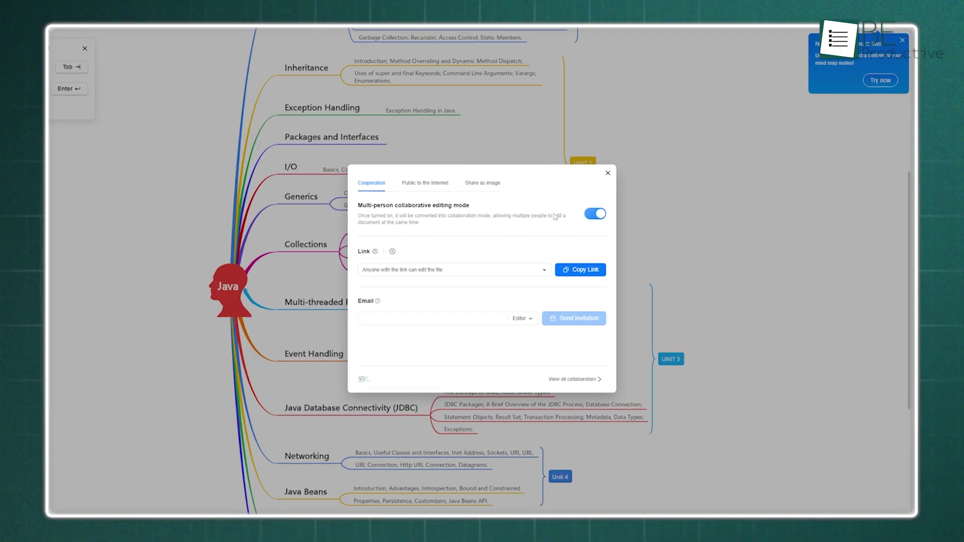
{"action": "left_click", "coordinate": [608, 174]}
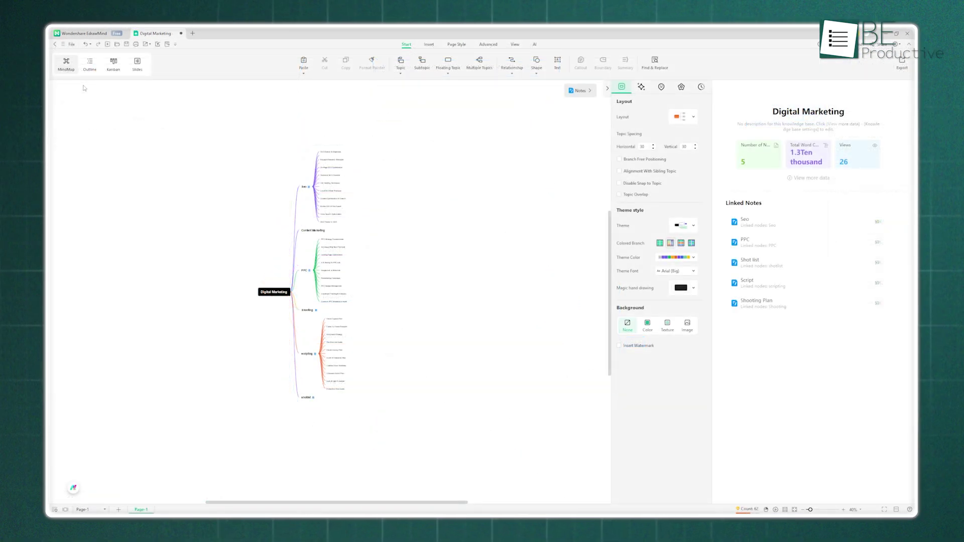